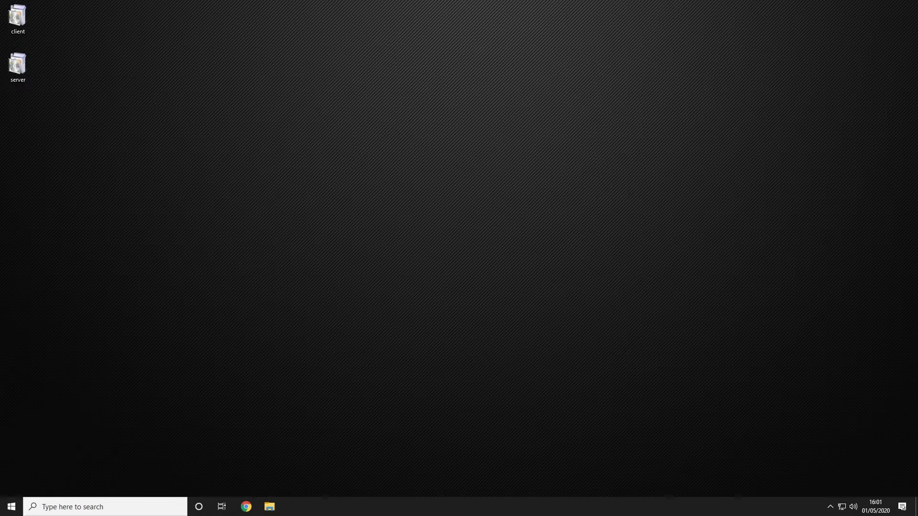
# Step: Maximize the Chrome window showing the SoftEther VPN Project homepage
pyautogui.moveTo(813, 93); pyautogui.dragTo(349, 1)
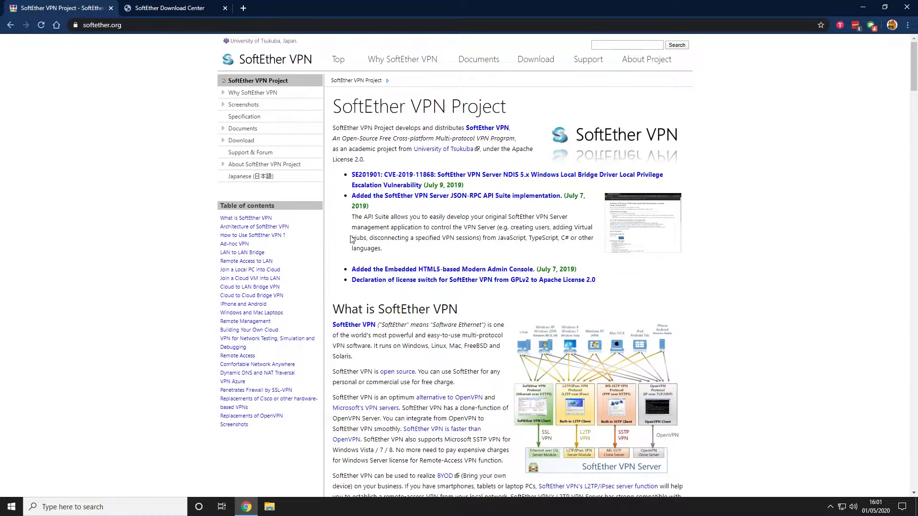
# Step: On the SoftEther download page, pick SoftEther VPN (Freeware) with the SoftEther VPN Client component
pyautogui.moveTo(551, 65)
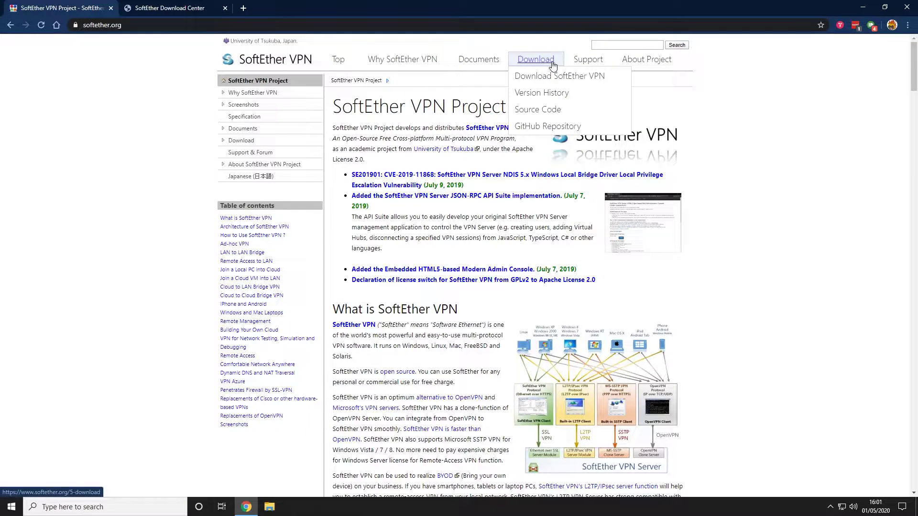
pyautogui.click(553, 77)
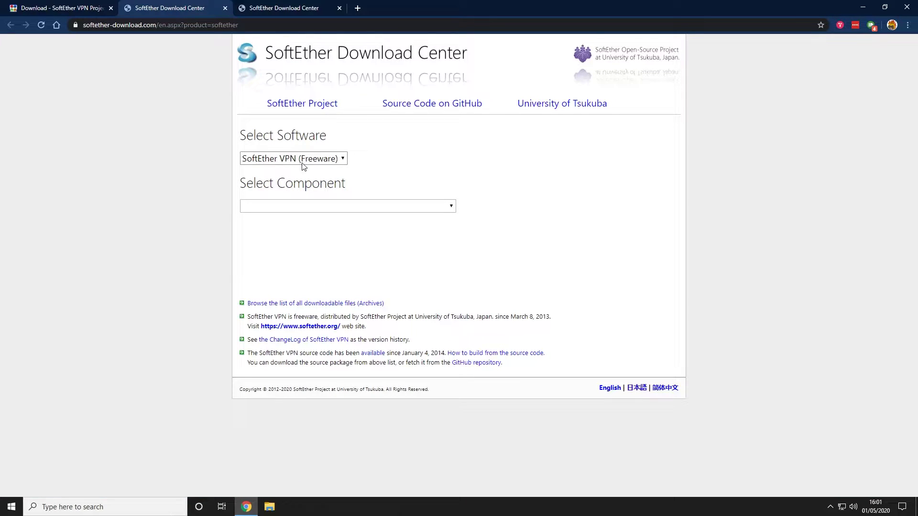
pyautogui.click(323, 160)
pyautogui.click(341, 182)
pyautogui.click(386, 207)
pyautogui.click(370, 265)
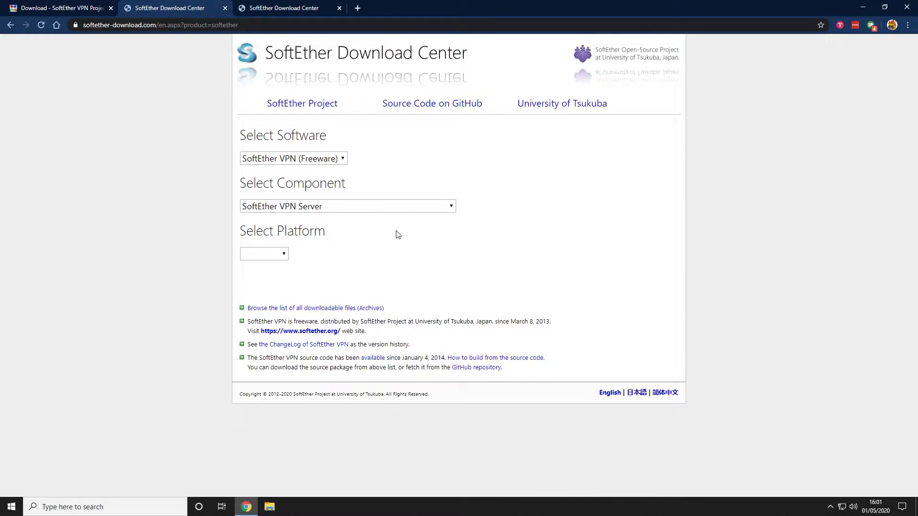
pyautogui.click(403, 211)
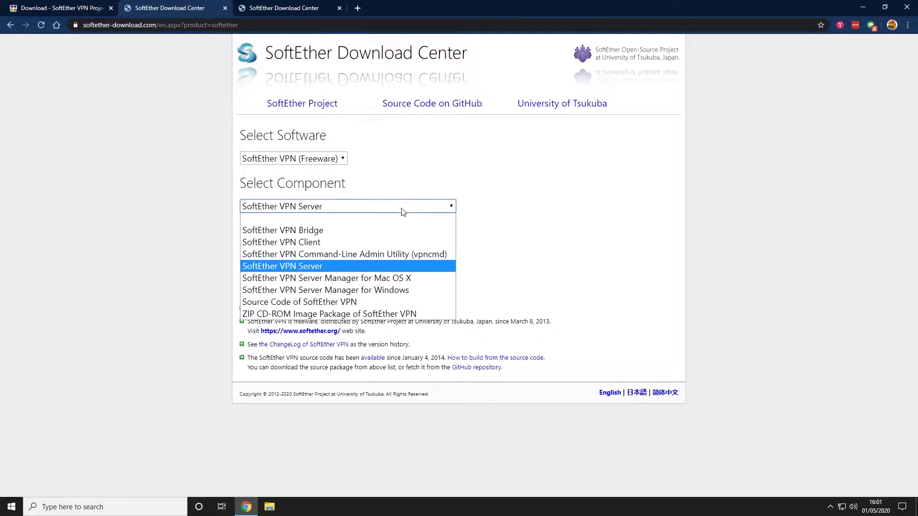
pyautogui.click(399, 243)
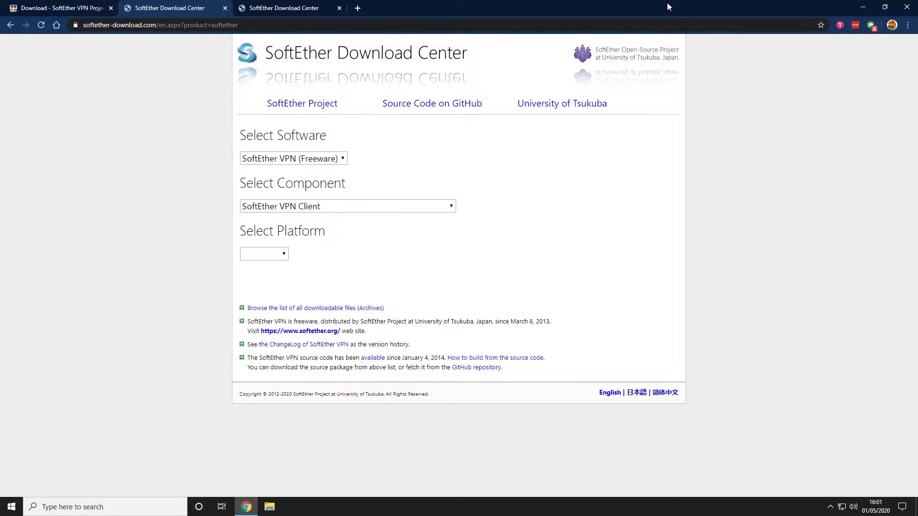
# Step: Minimize Chrome and launch the SoftEther VPN Server installer from the desktop
pyautogui.press('super+d')
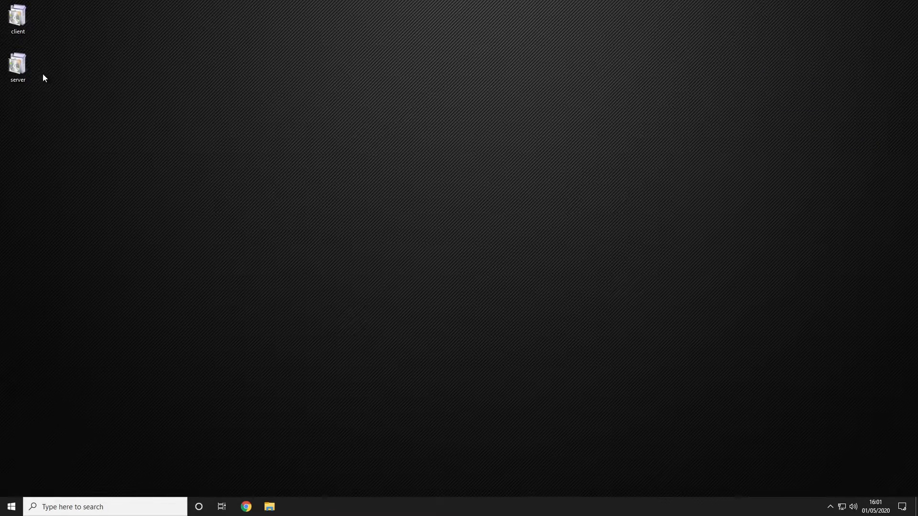
pyautogui.moveTo(46, 106); pyautogui.dragTo(29, 9)
pyautogui.click(124, 90)
pyautogui.doubleClick(22, 69)
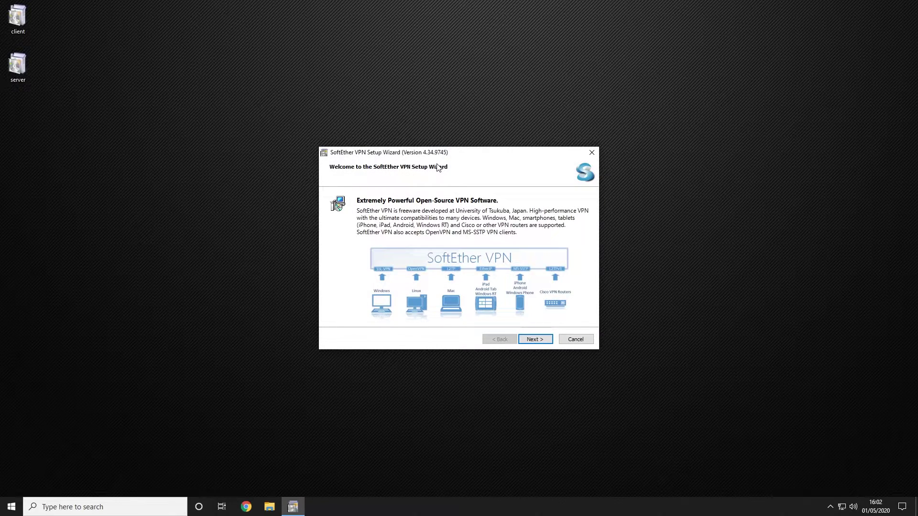
# Step: Install SoftEther VPN Server in the default folder, accepting the EULA, and finish setup
pyautogui.click(533, 339)
pyautogui.click(418, 316)
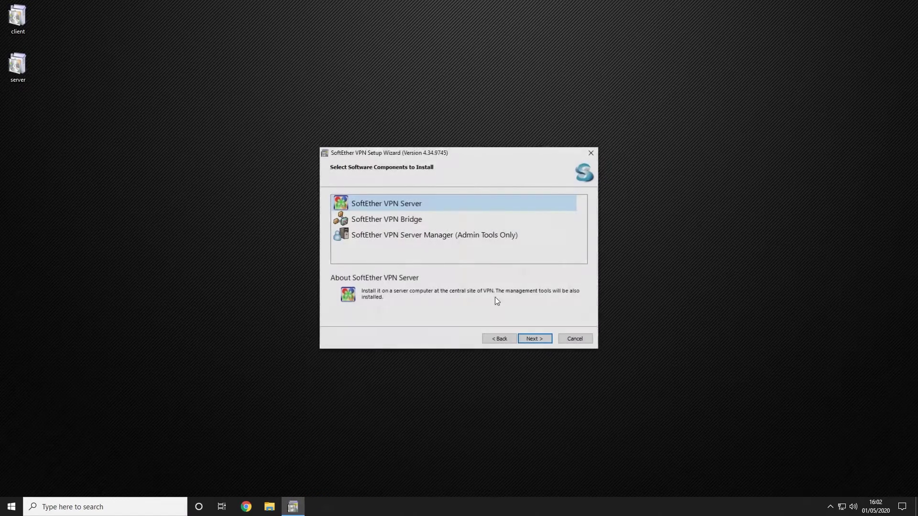
pyautogui.click(534, 341)
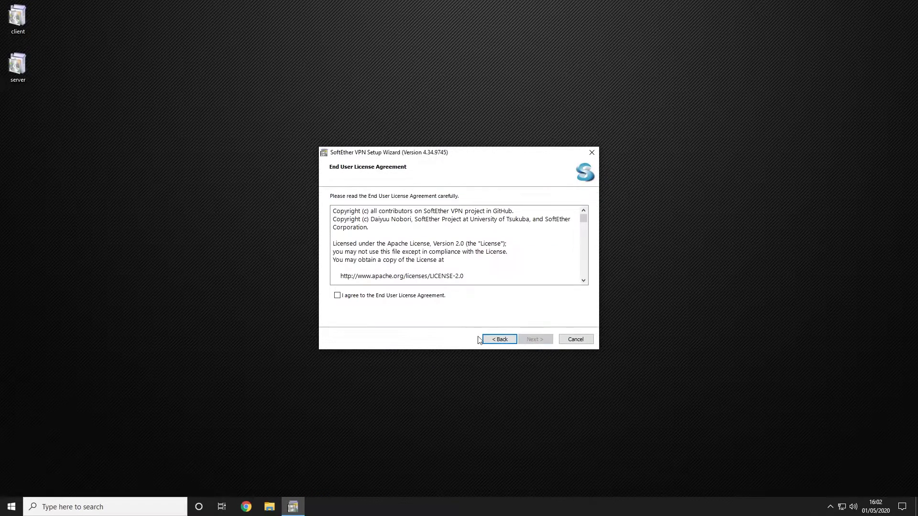
pyautogui.click(411, 297)
pyautogui.click(527, 343)
pyautogui.click(531, 342)
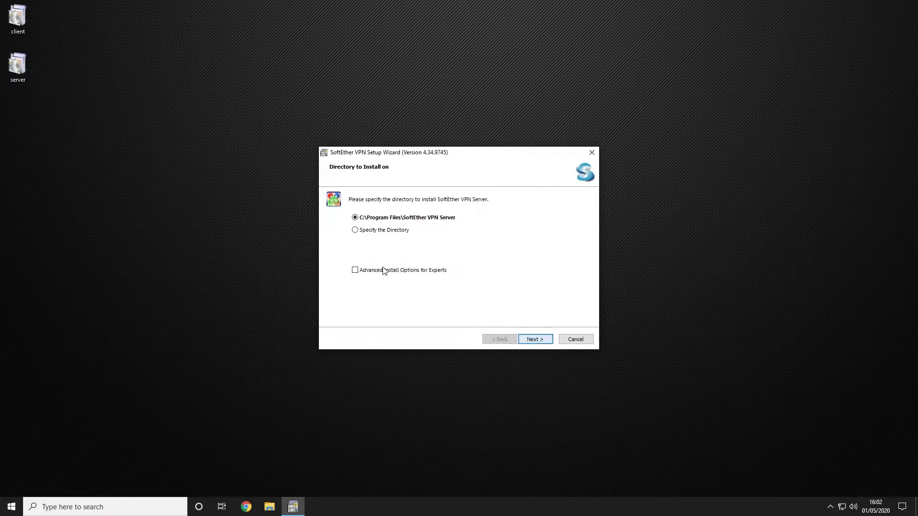
pyautogui.click(533, 338)
pyautogui.click(531, 338)
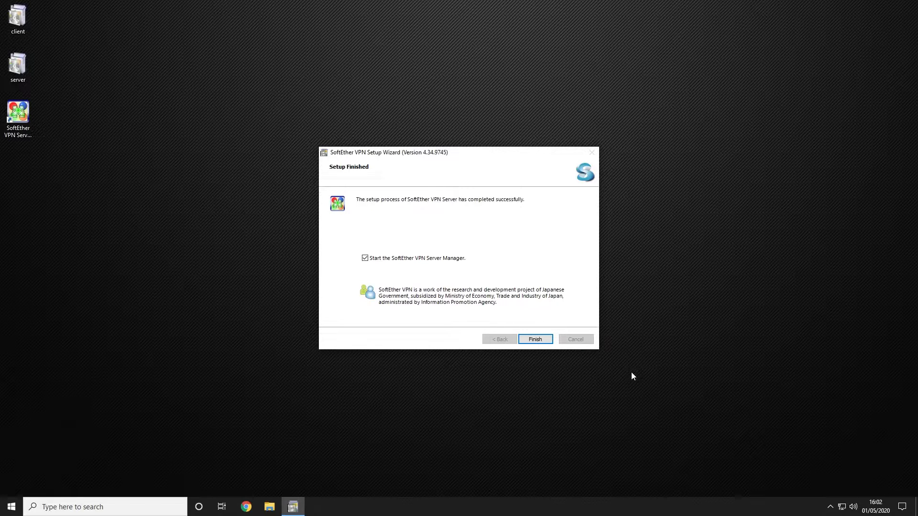
pyautogui.click(534, 340)
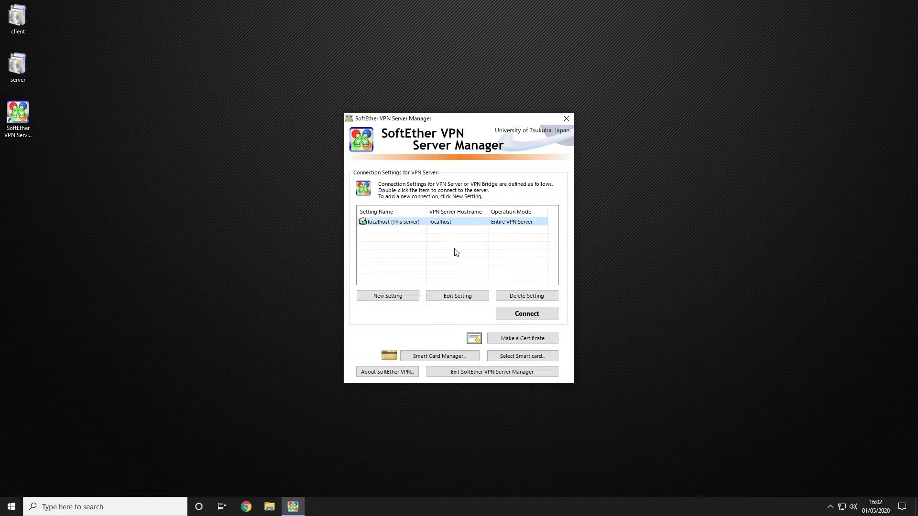
# Step: Connect to localhost and set and confirm a new administrator password
pyautogui.click(515, 316)
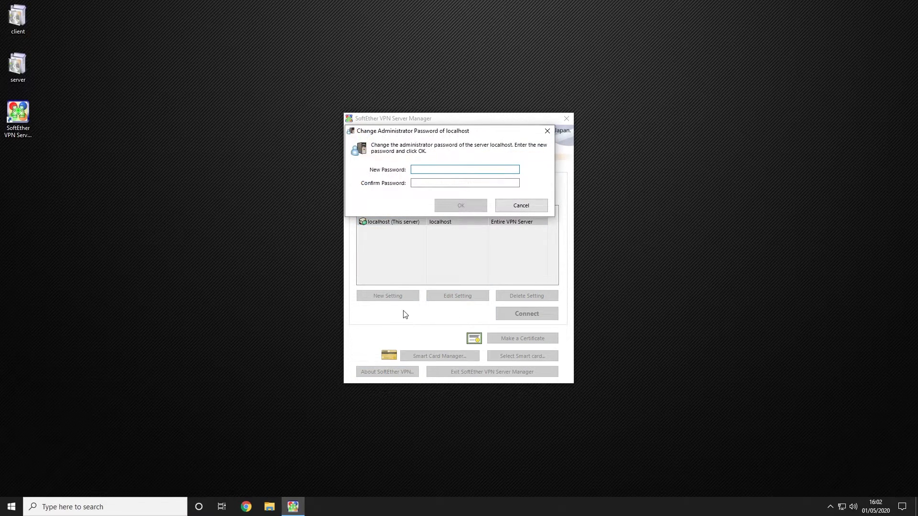
pyautogui.write('••••')
pyautogui.click(455, 183)
pyautogui.write('•••')
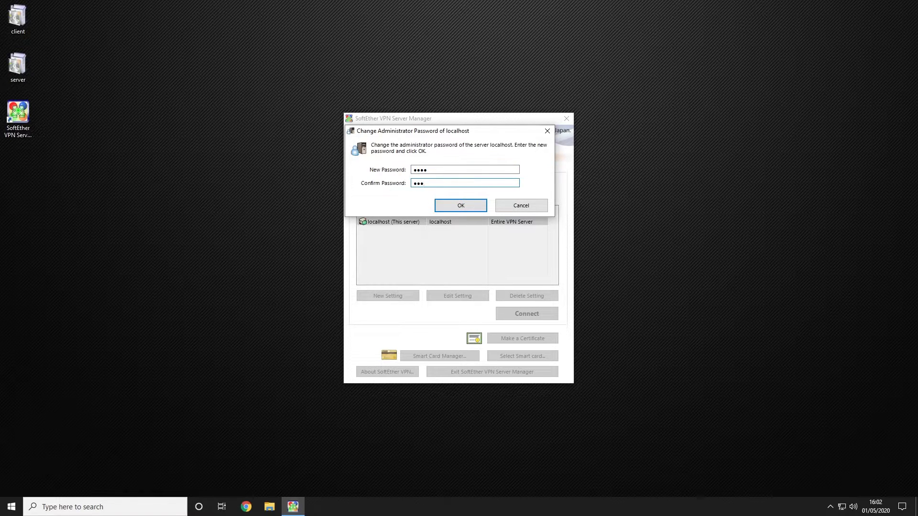
pyautogui.press('Return')
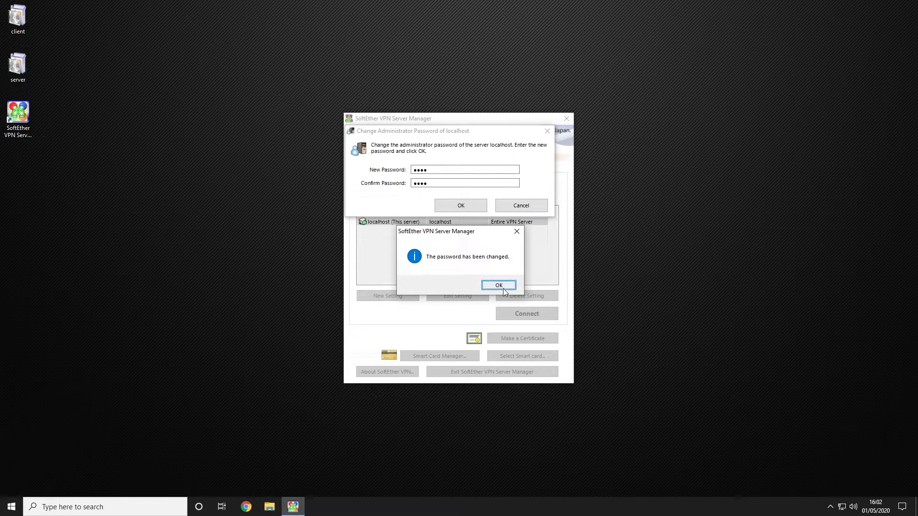
pyautogui.click(502, 287)
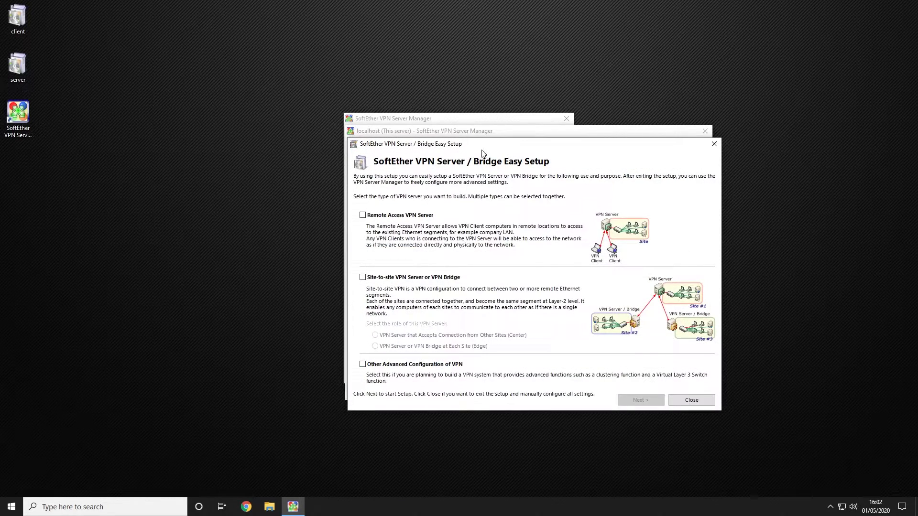
# Step: Choose Remote Access and Site-to-site (Center) VPN roles and name the new virtual hub VPN
pyautogui.moveTo(481, 153); pyautogui.dragTo(257, 143)
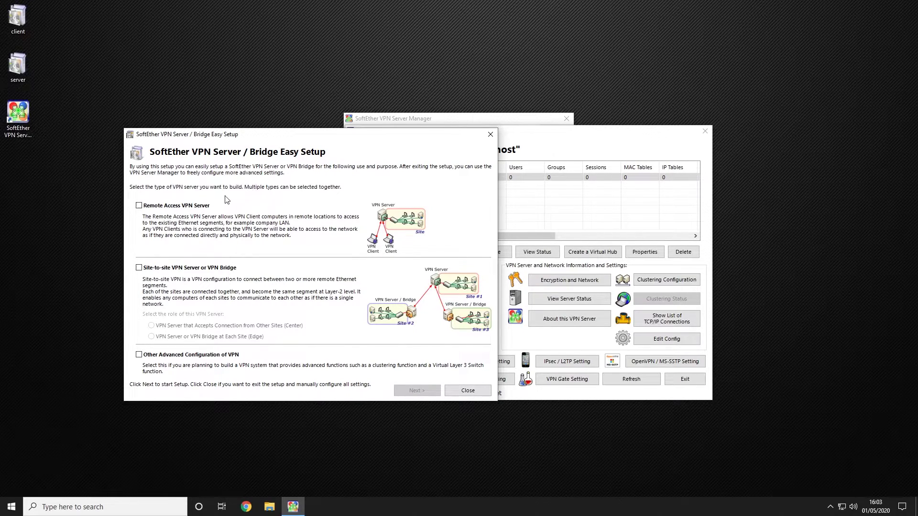
pyautogui.click(169, 206)
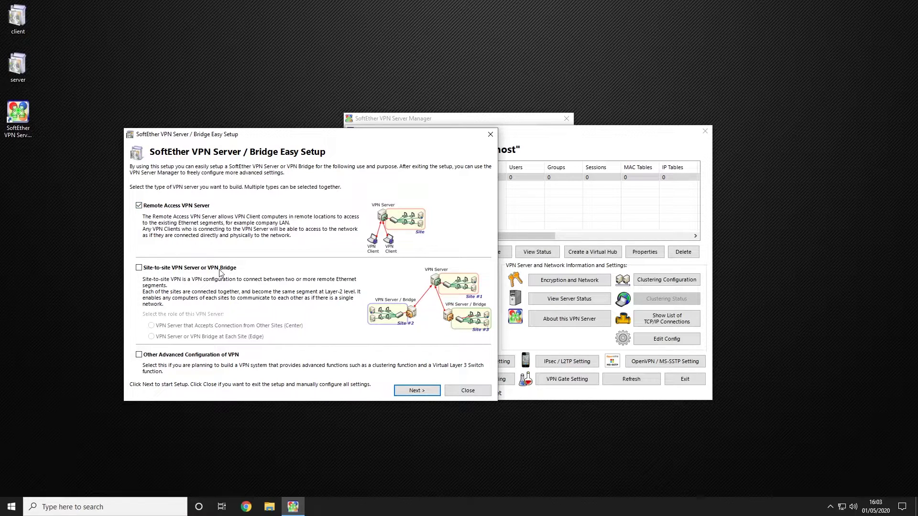
pyautogui.click(220, 268)
pyautogui.click(208, 326)
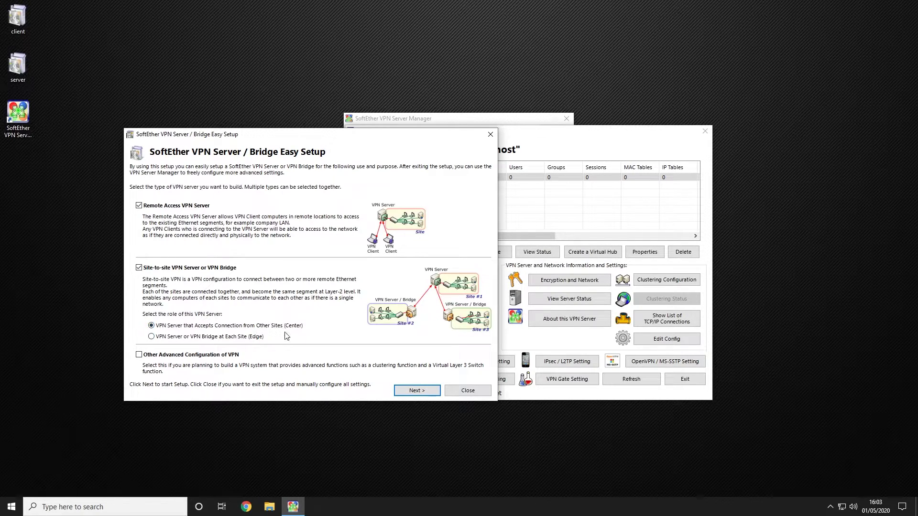
pyautogui.click(416, 390)
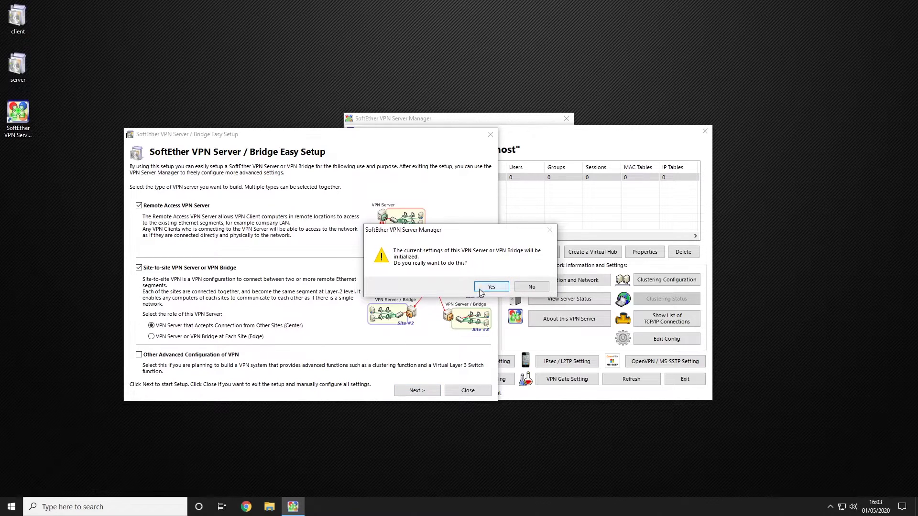
pyautogui.click(480, 288)
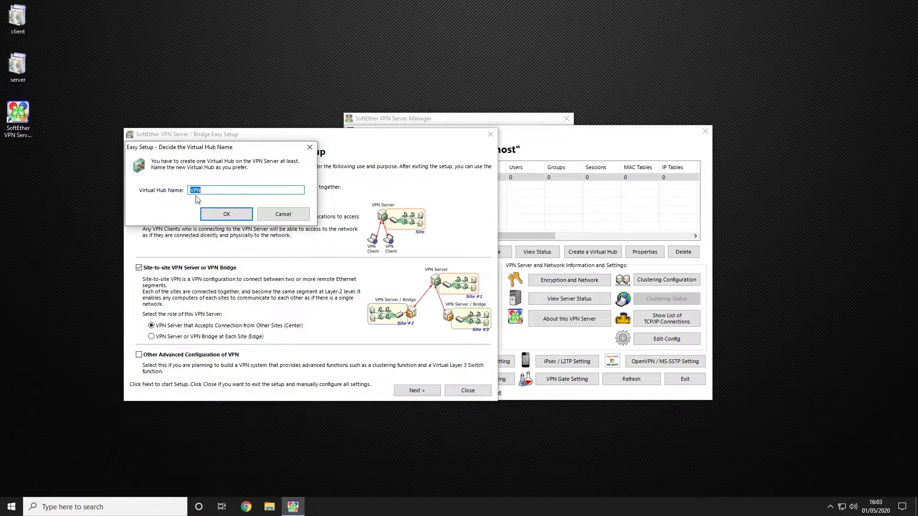
pyautogui.click(227, 214)
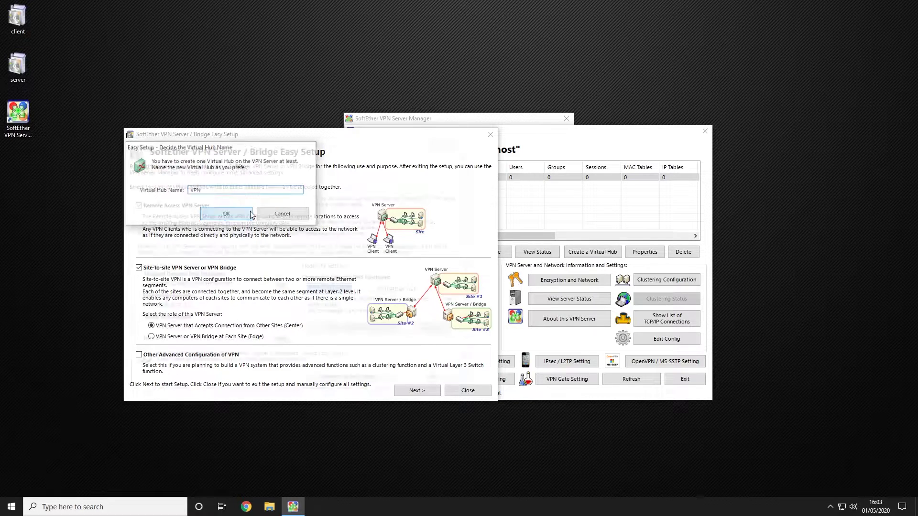
# Step: Change the Dynamic DNS hostname to unrealVidendum and continue past the confirmation
pyautogui.doubleClick(365, 290)
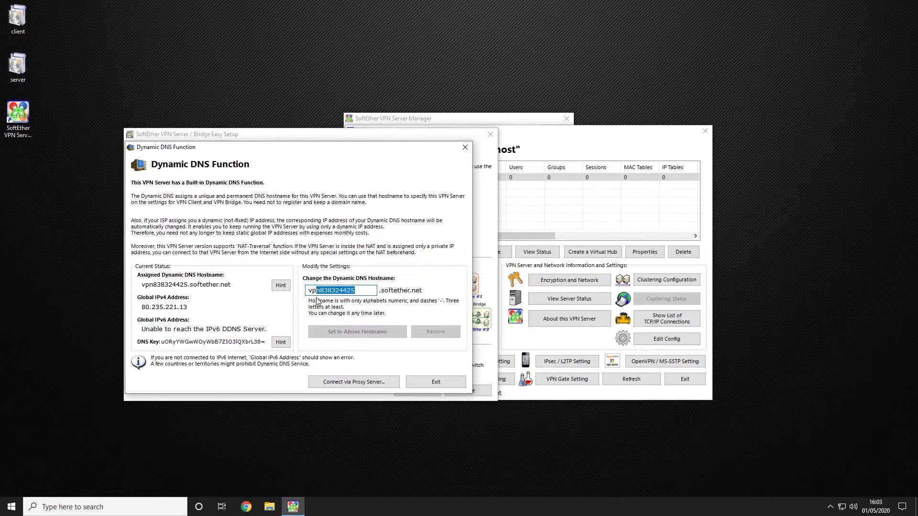
pyautogui.press('BackSpace')
pyautogui.write('unre')
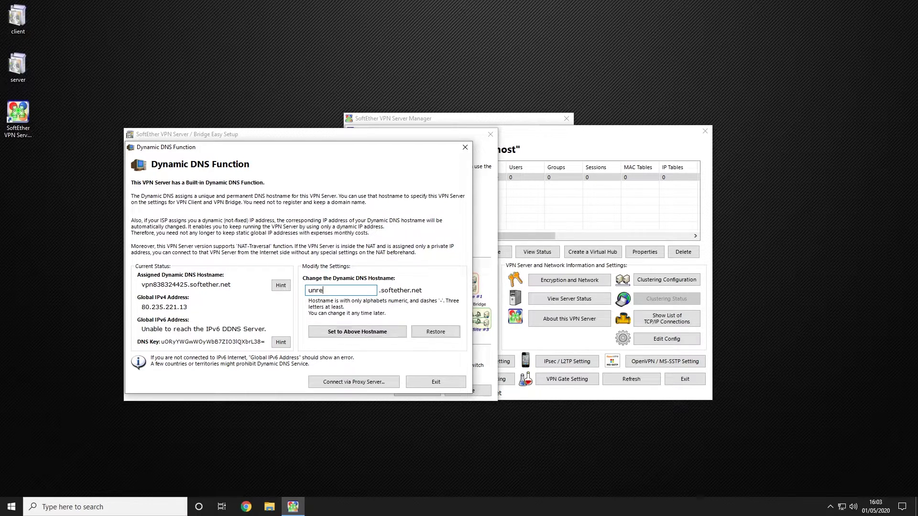
pyautogui.write('alVidendum')
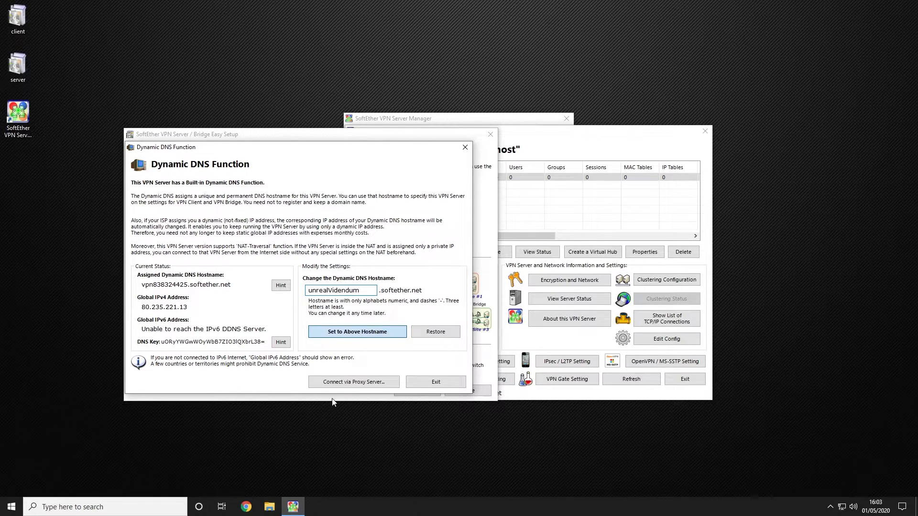
pyautogui.press('Return')
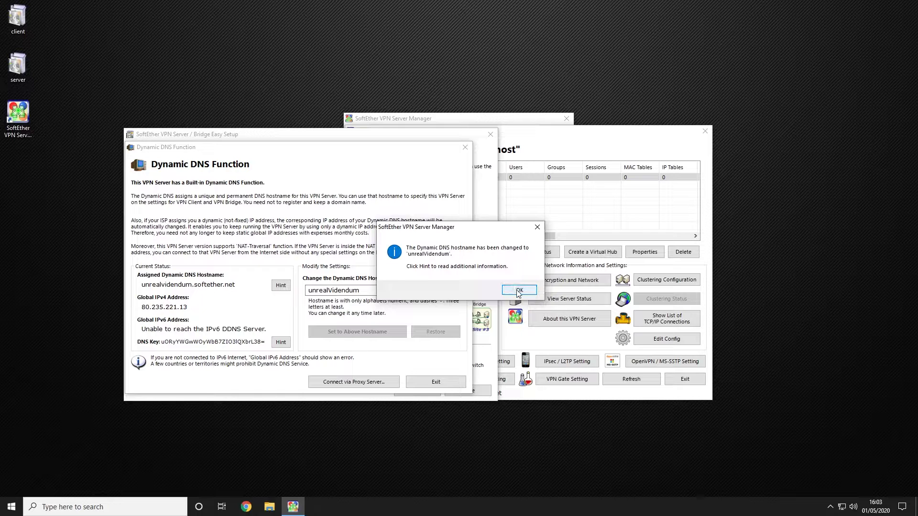
pyautogui.click(518, 290)
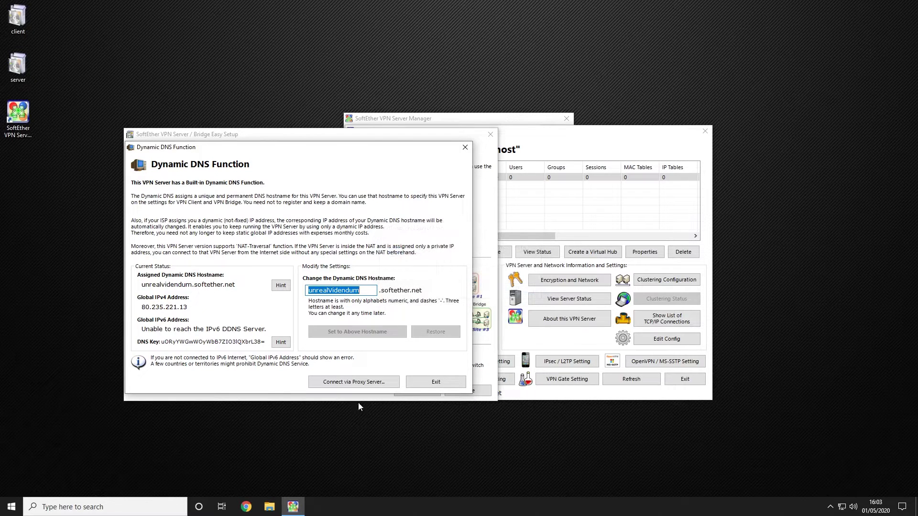
pyautogui.click(432, 383)
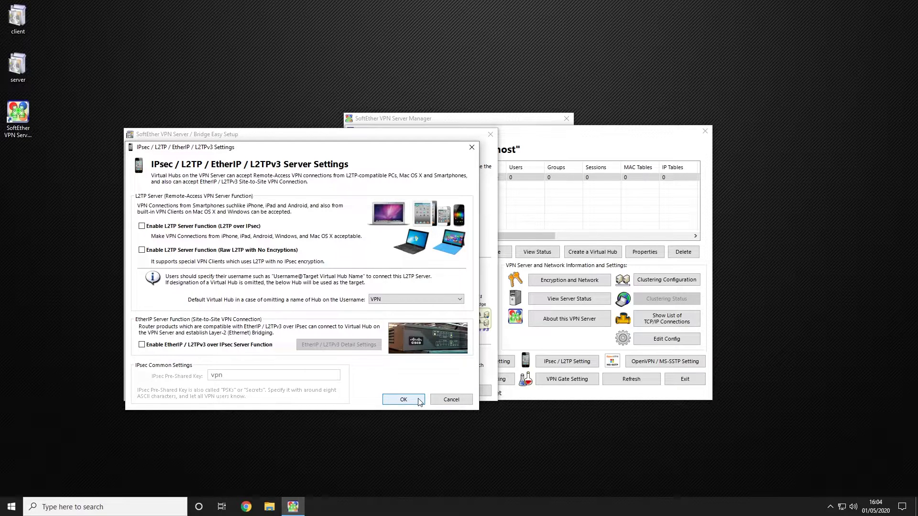
# Step: Keep the IPsec / L2TP settings unchanged and enable VPN Azure
pyautogui.click(403, 399)
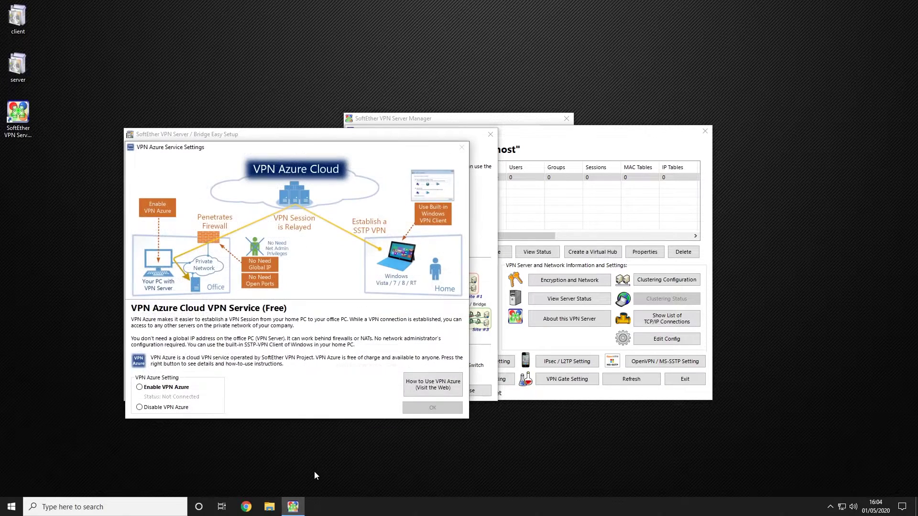
pyautogui.click(168, 390)
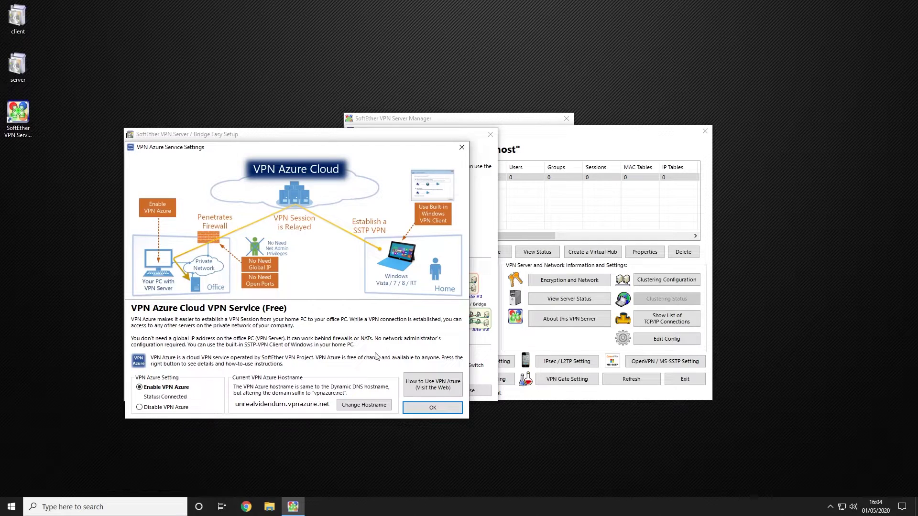
pyautogui.click(431, 408)
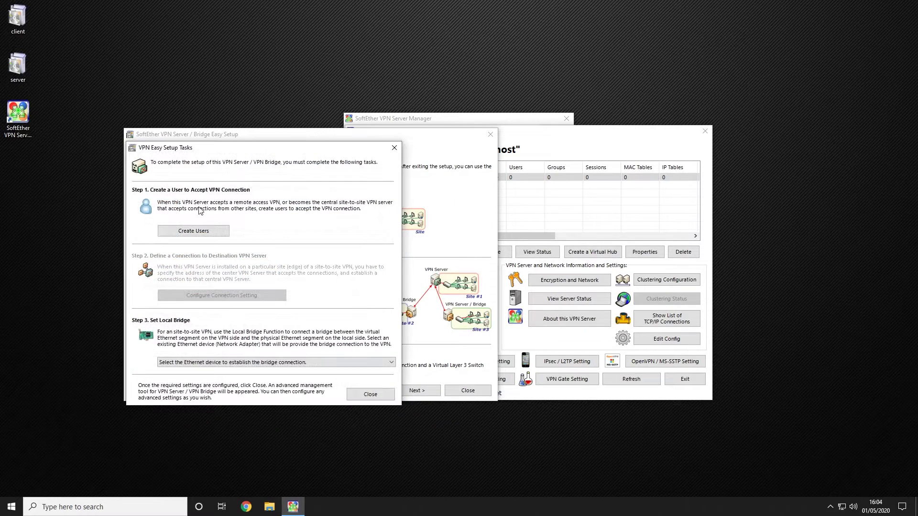
# Step: Create the password-authenticated user tester on the VPN hub
pyautogui.click(210, 232)
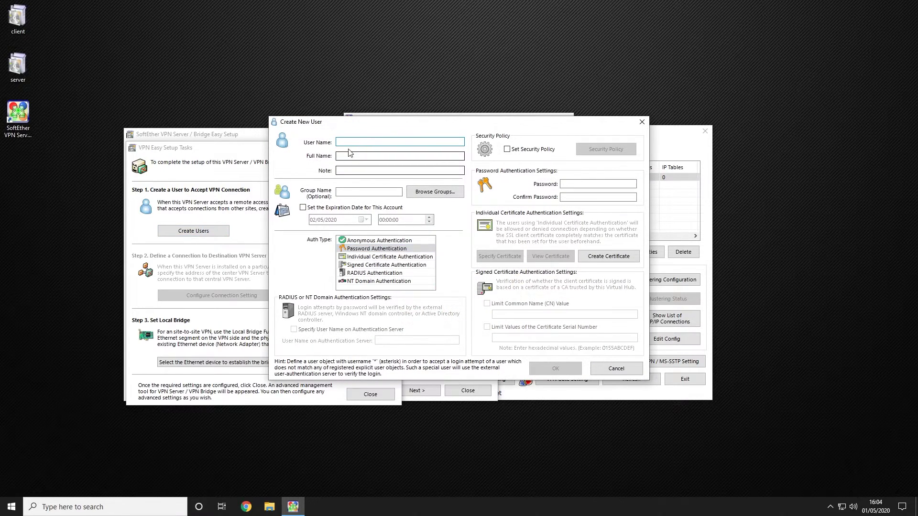
pyautogui.write('tester')
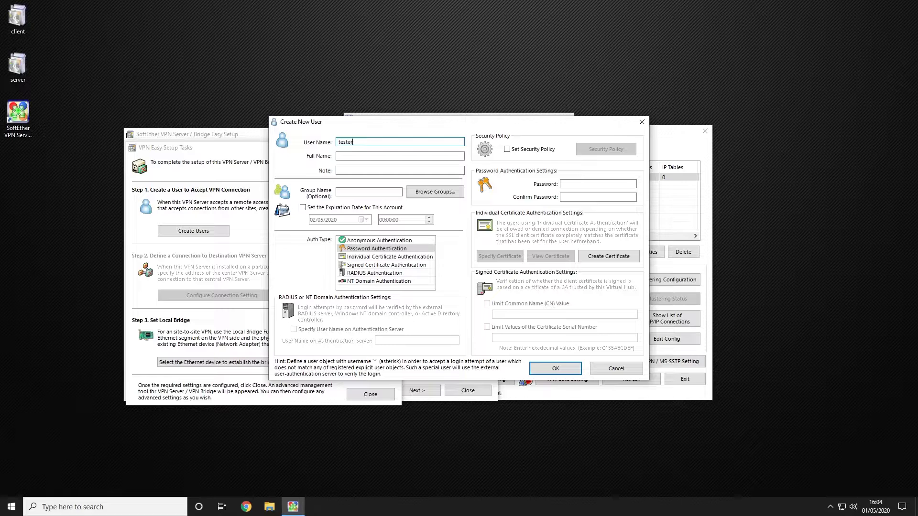
pyautogui.press('Tab')
pyautogui.click(582, 183)
pyautogui.write('123')
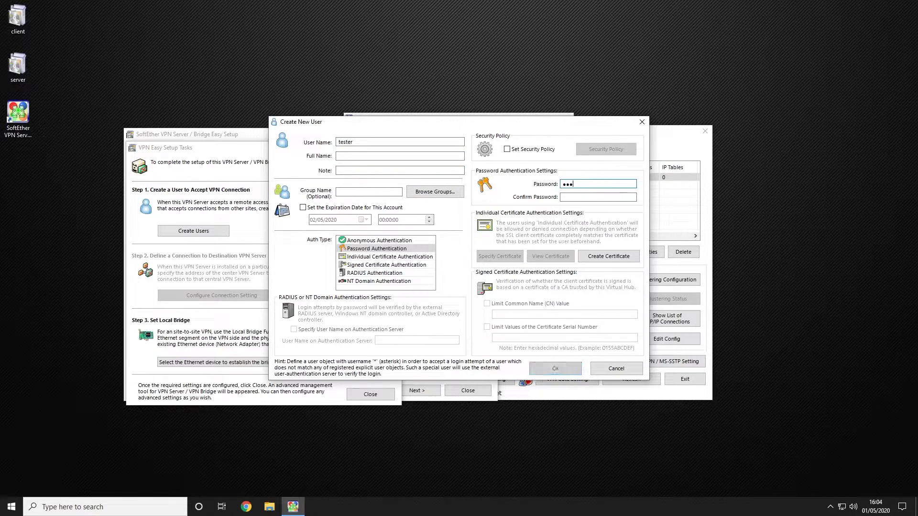
pyautogui.write('1234')
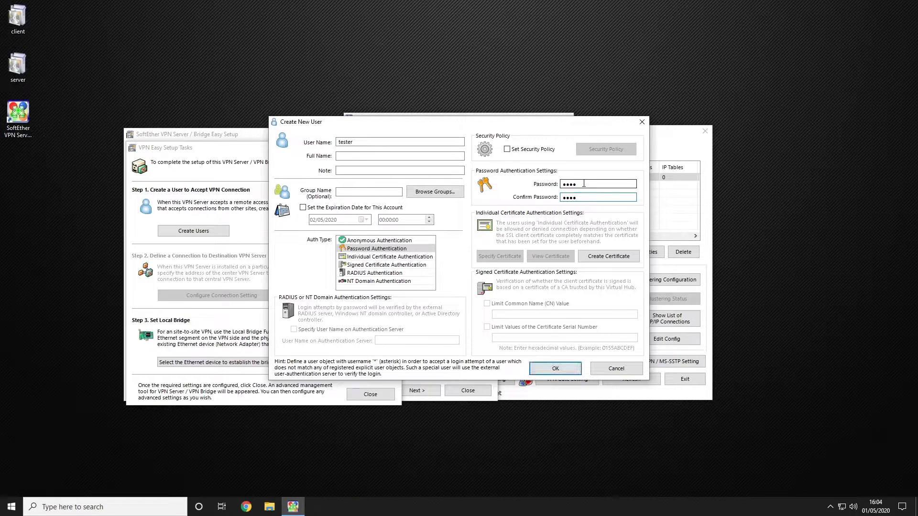
pyautogui.click(555, 368)
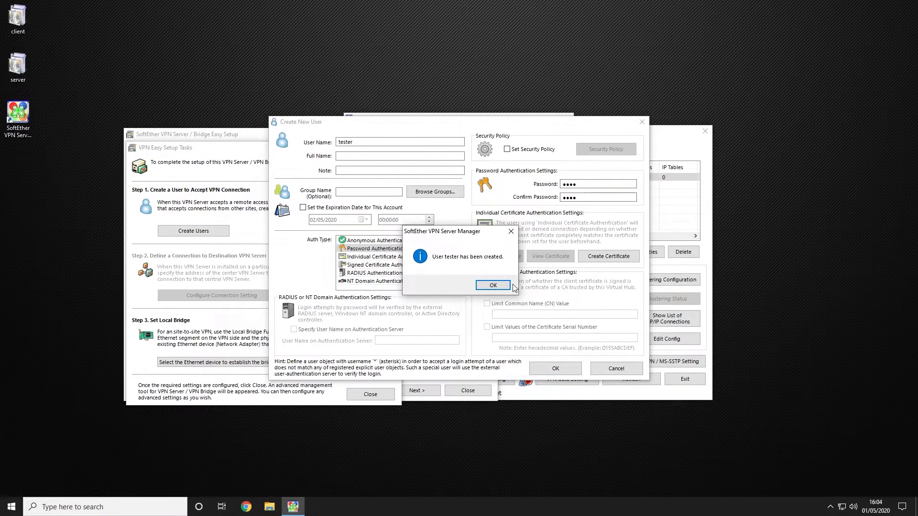
pyautogui.click(503, 285)
# Step: Add a second user, tester2, with a password
pyautogui.click(165, 355)
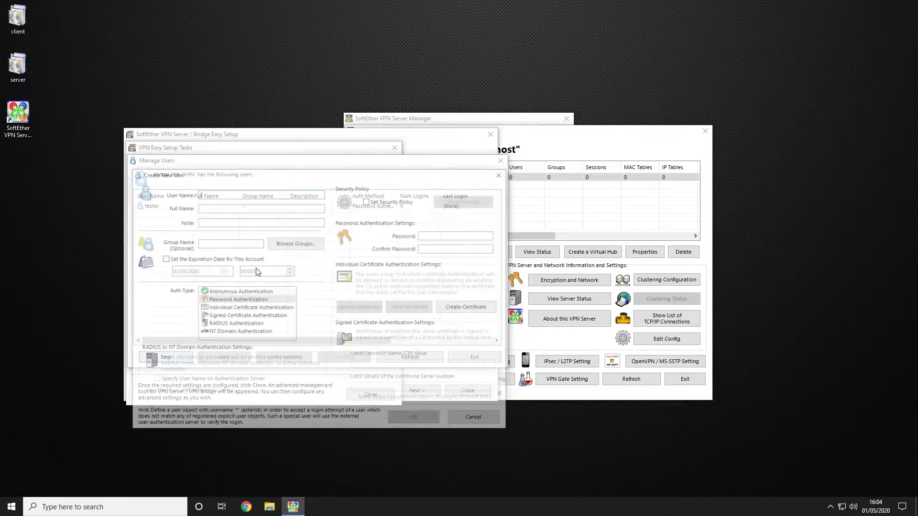
pyautogui.write('test')
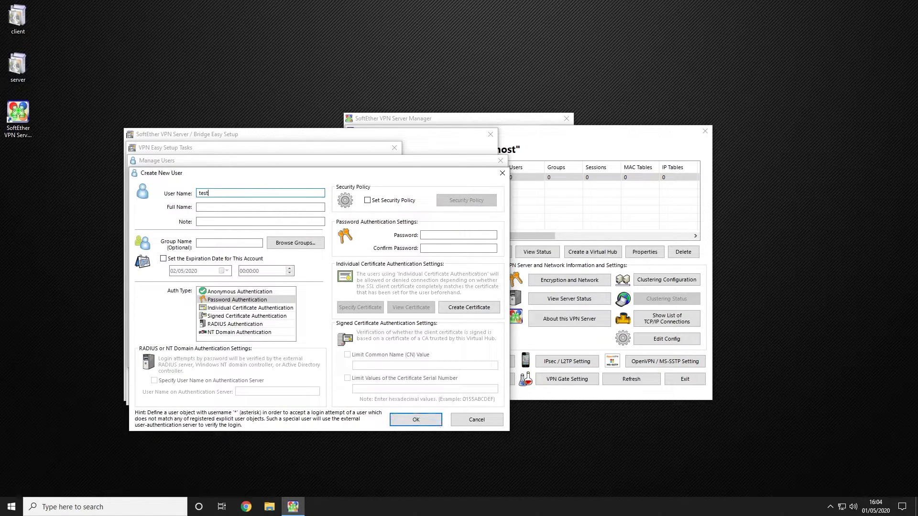
pyautogui.write('er2')
pyautogui.click(458, 234)
pyautogui.write('1234')
pyautogui.press('Tab')
# Step: Add a third user, tester3, with a password, and close the user list
pyautogui.write('1234')
pyautogui.click(416, 419)
pyautogui.click(494, 285)
pyautogui.click(165, 355)
pyautogui.write('tester3')
pyautogui.click(458, 235)
pyautogui.write('1234')
pyautogui.press('Tab')
pyautogui.write('1234')
pyautogui.click(411, 419)
pyautogui.click(494, 285)
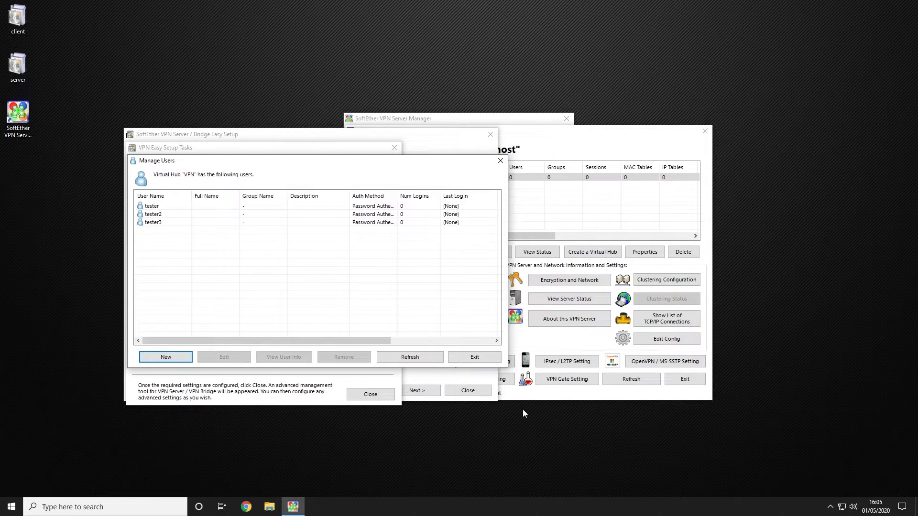
pyautogui.click(474, 357)
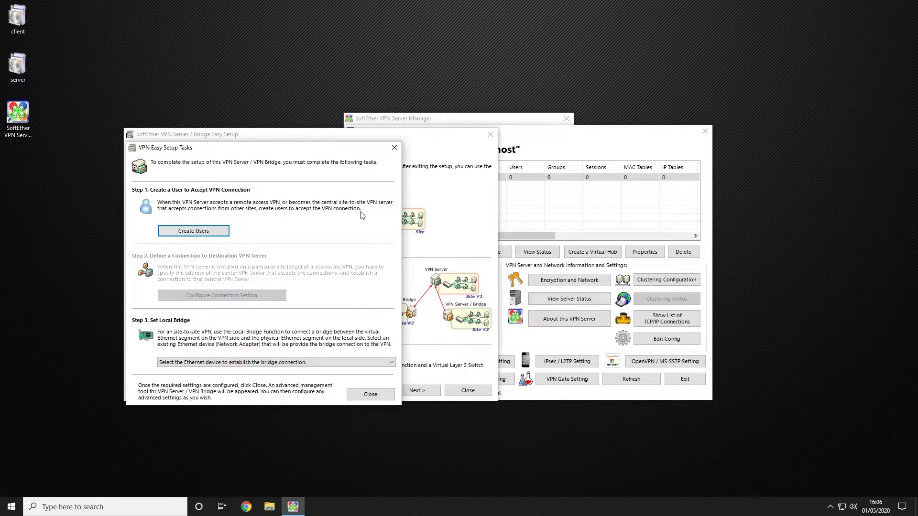
# Step: Close Easy Setup Tasks and open management of the VPN virtual hub
pyautogui.click(383, 394)
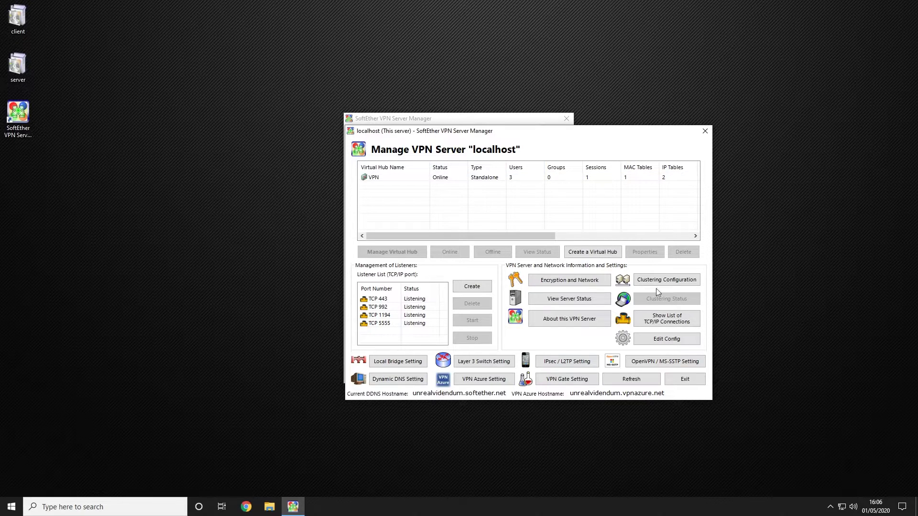
pyautogui.click(394, 178)
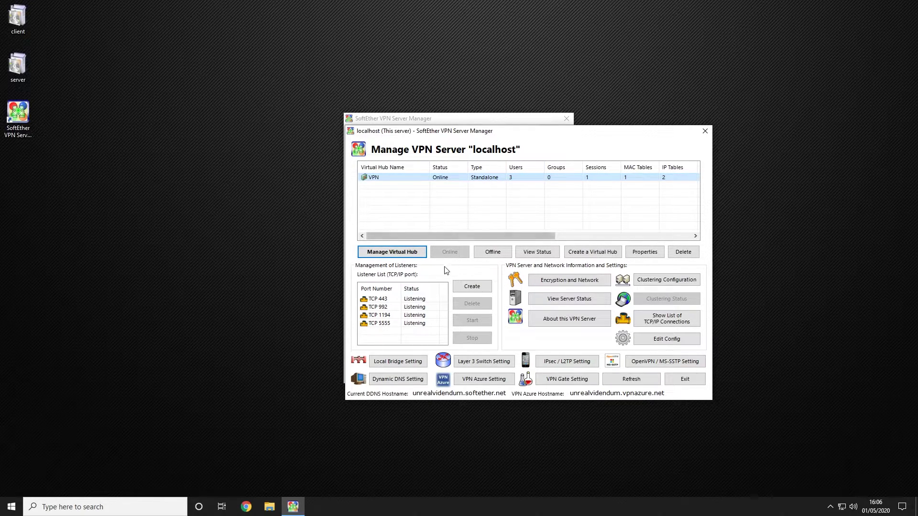
pyautogui.click(415, 253)
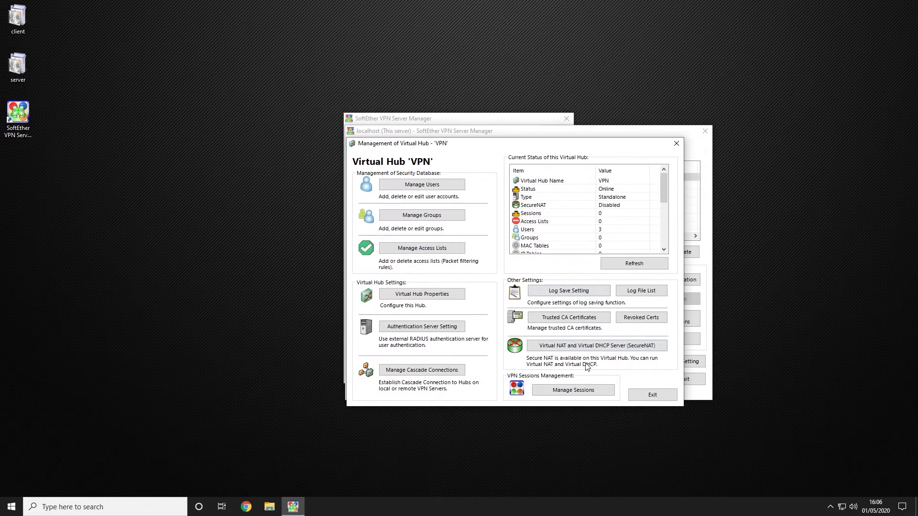
# Step: Enable SecureNAT on the VPN hub, then close the SecureNAT and hub management windows
pyautogui.click(626, 348)
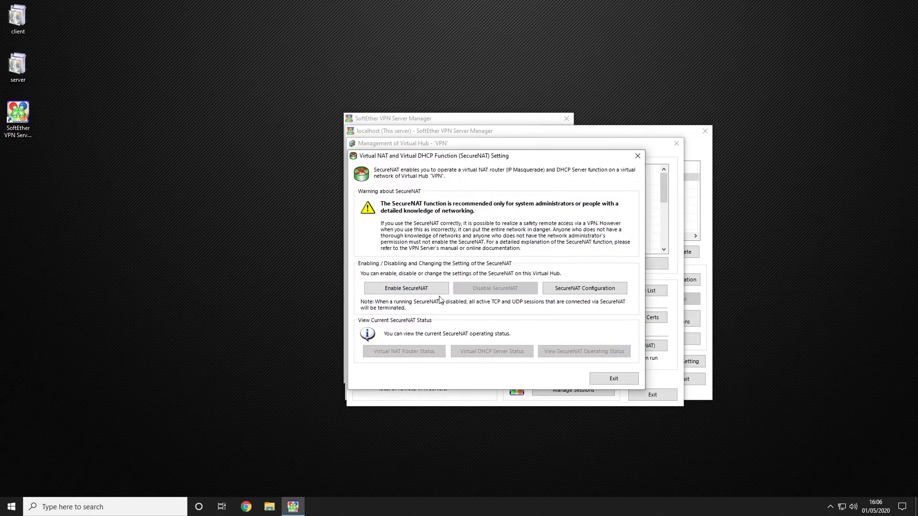
pyautogui.click(420, 291)
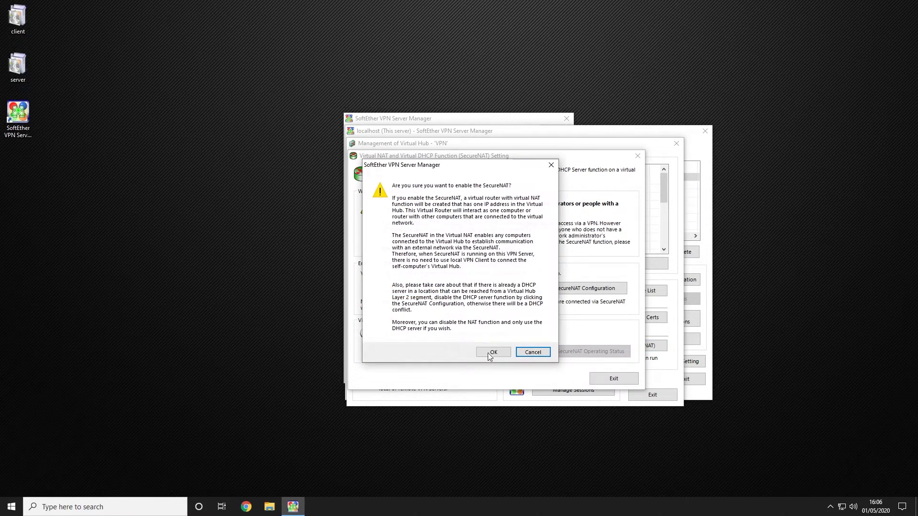
pyautogui.click(492, 352)
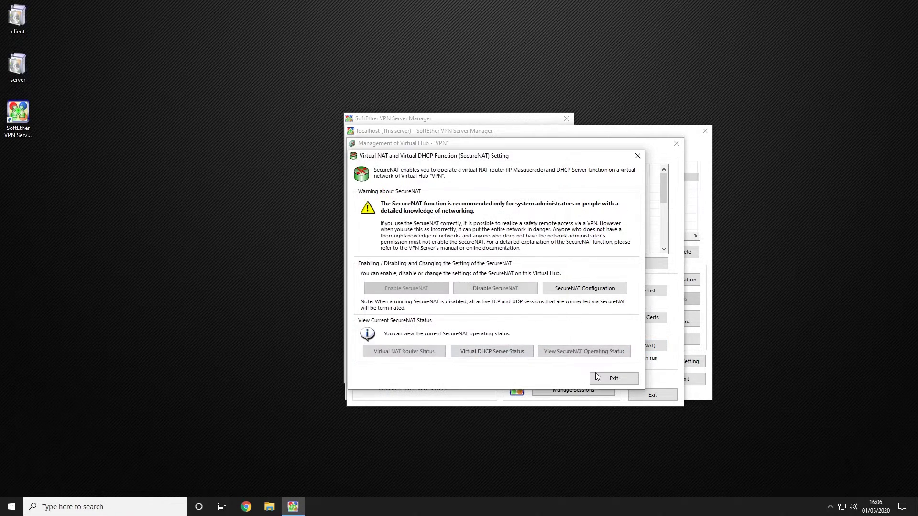
pyautogui.click(621, 380)
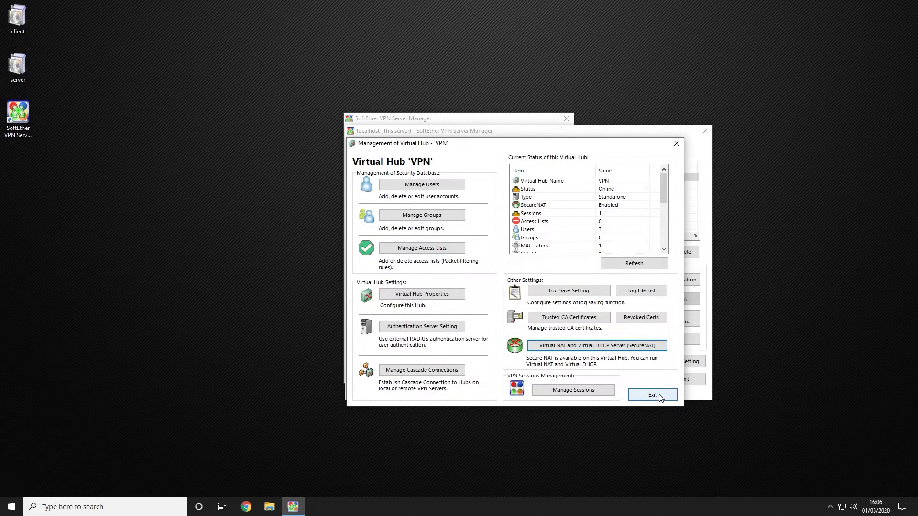
pyautogui.click(653, 395)
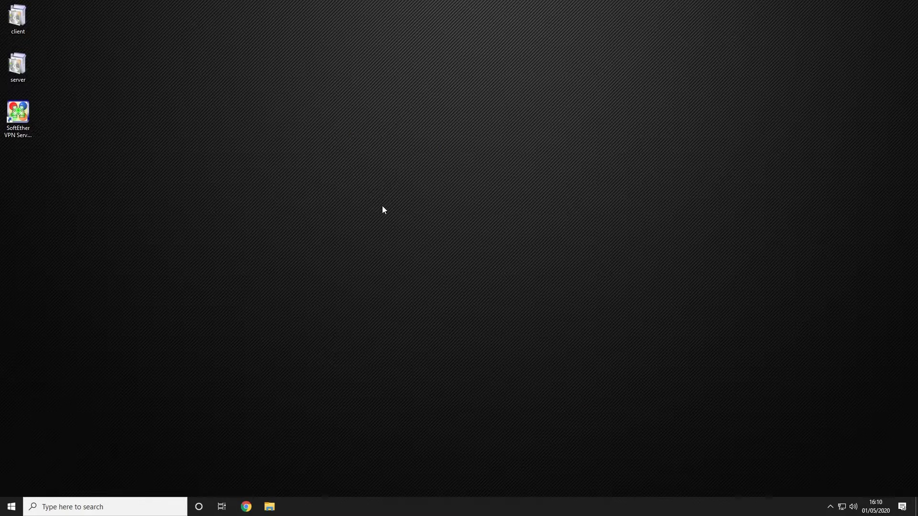
# Step: Install SoftEther VPN Client with the default location and launch the VPN Client Manager
pyautogui.doubleClick(19, 22)
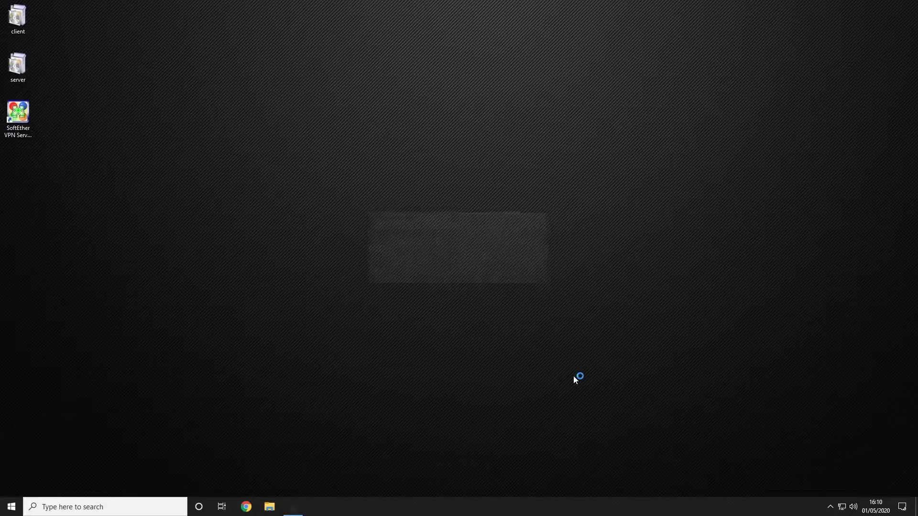
pyautogui.click(543, 343)
pyautogui.click(420, 320)
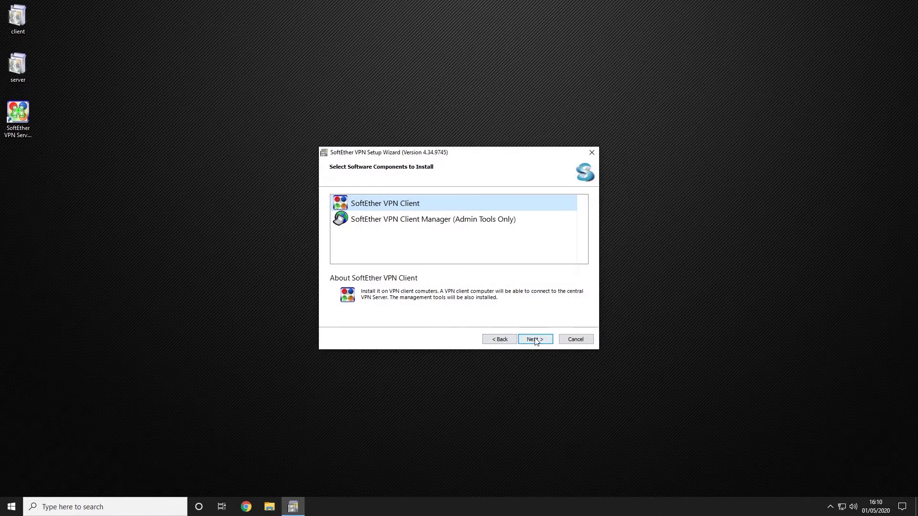
pyautogui.click(534, 339)
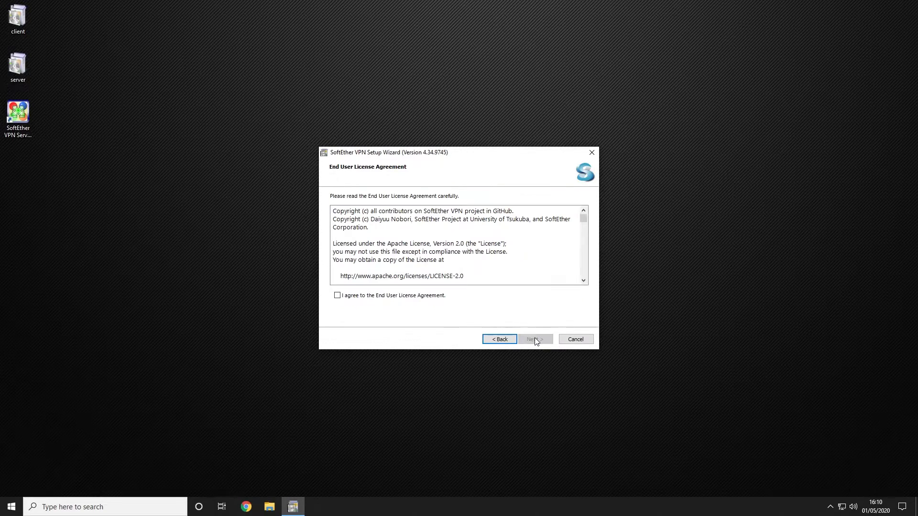
pyautogui.click(424, 303)
pyautogui.click(529, 340)
pyautogui.click(529, 341)
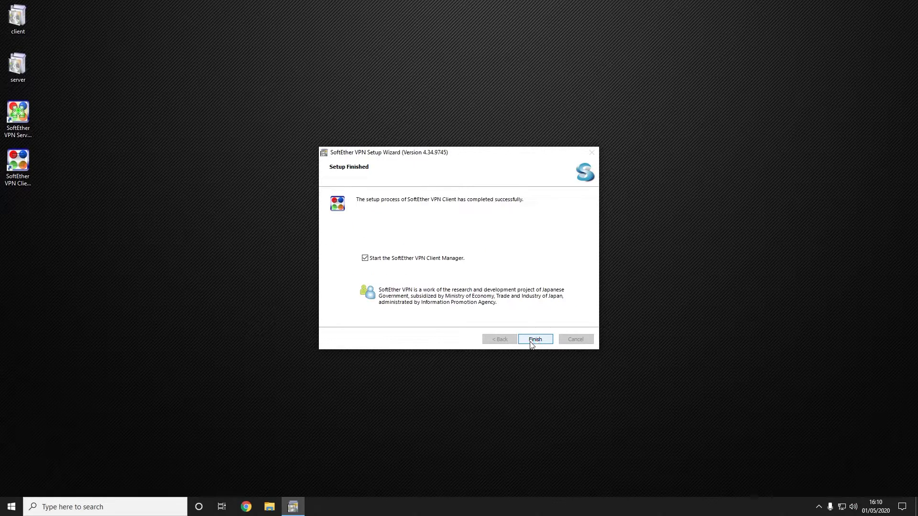
pyautogui.click(534, 339)
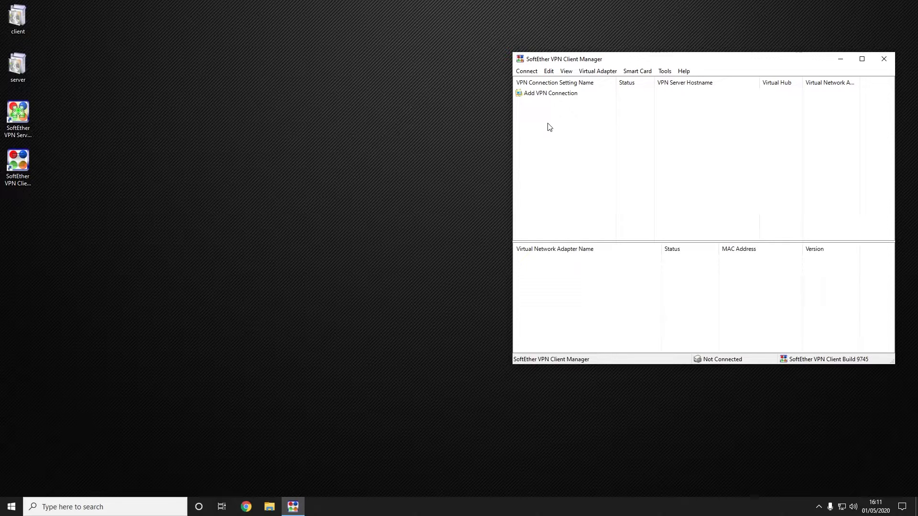
# Step: Create a virtual network adapter named VPN in the SoftEther VPN Client Manager
pyautogui.doubleClick(557, 95)
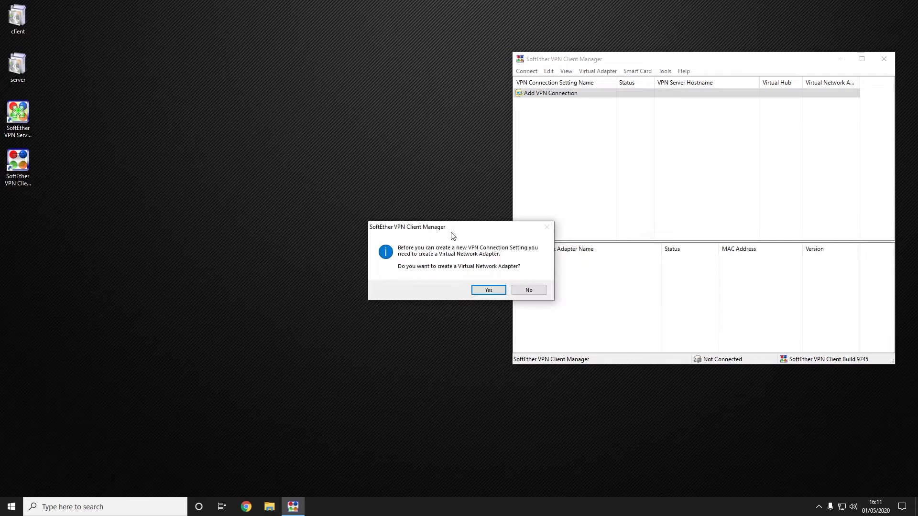
pyautogui.click(487, 291)
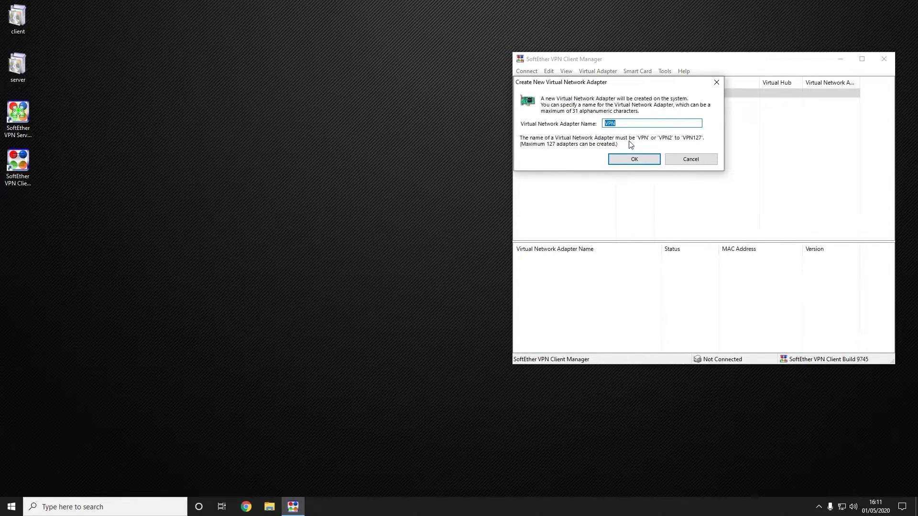
pyautogui.click(635, 160)
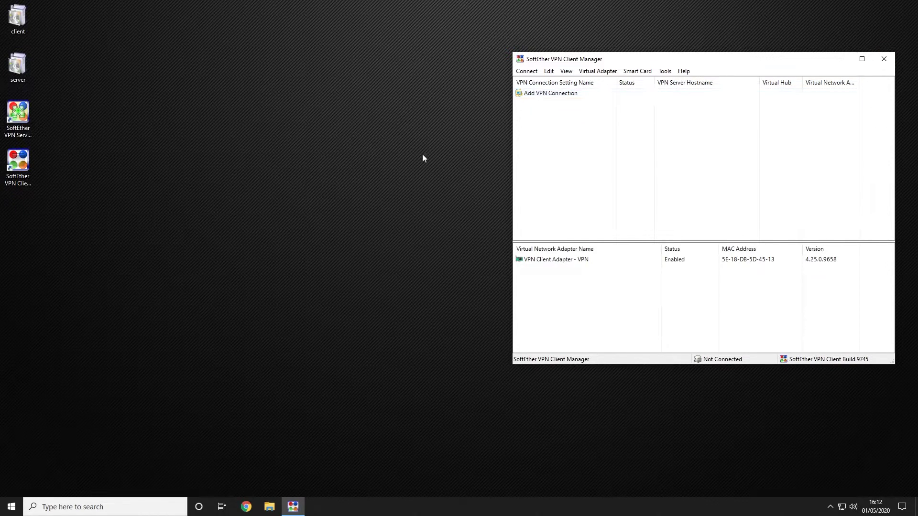
# Step: Start a new VPN connection to host unrealvidendum.vpnazure.net with virtual hub VPN
pyautogui.doubleClick(557, 93)
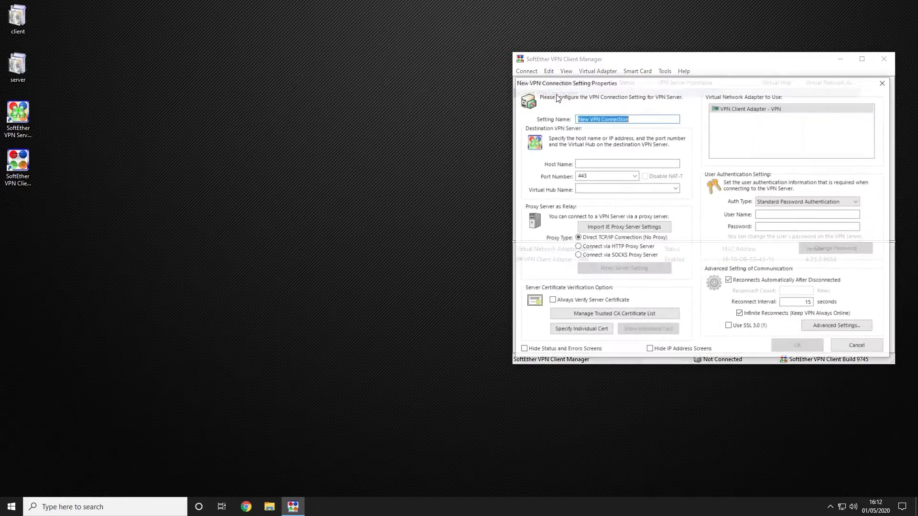
pyautogui.click(593, 161)
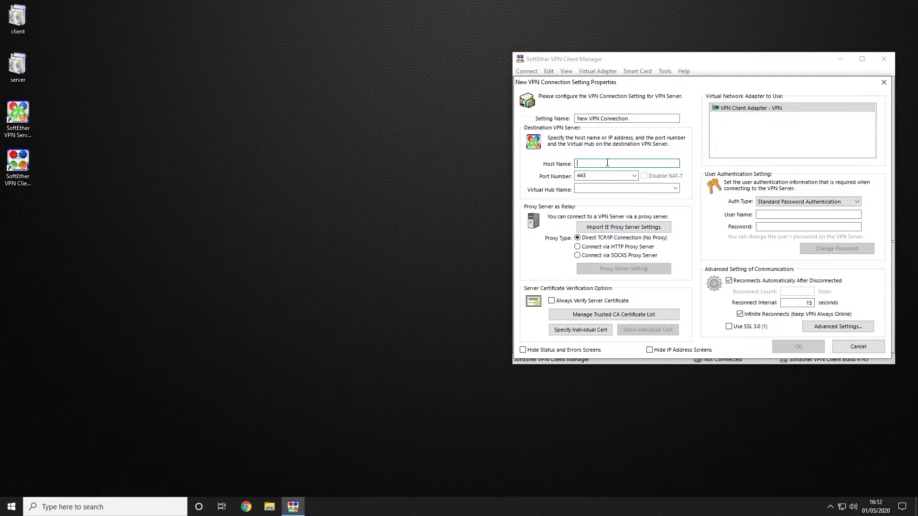
pyautogui.write('unrealvidenqum.vpnazure.net')
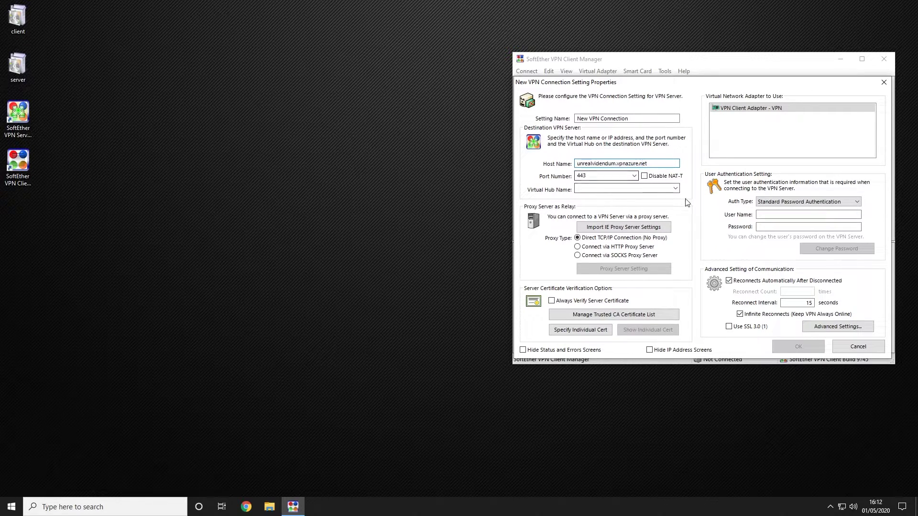
pyautogui.click(674, 189)
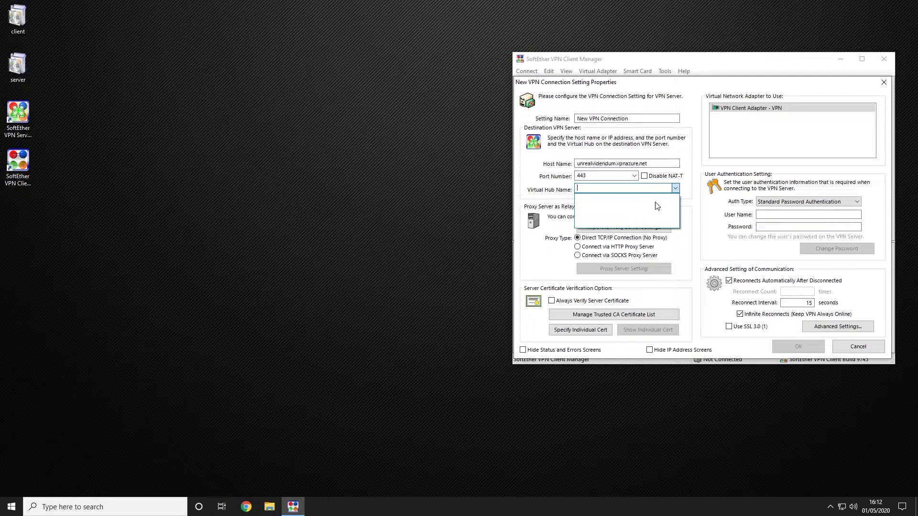
pyautogui.click(685, 197)
pyautogui.click(675, 188)
pyautogui.click(655, 169)
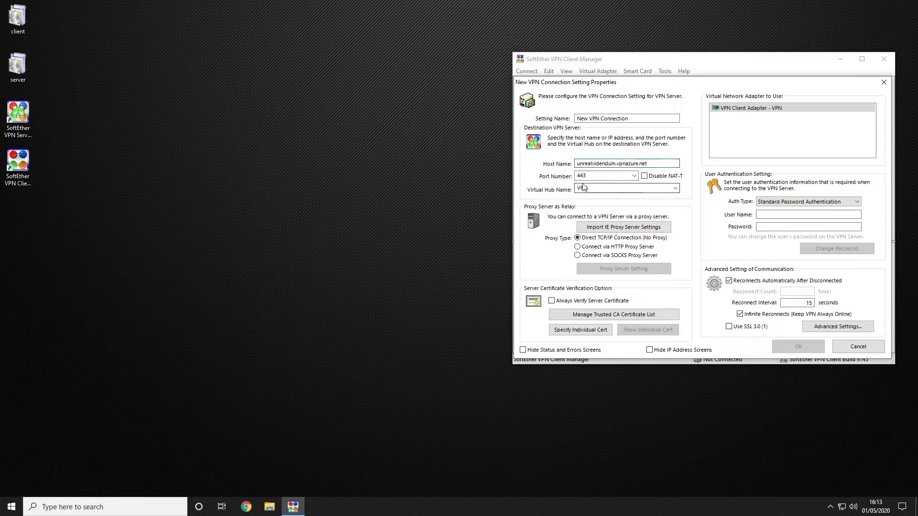
# Step: Enter the login user name, review Advanced Settings unchanged, and save the connection setting
pyautogui.click(766, 216)
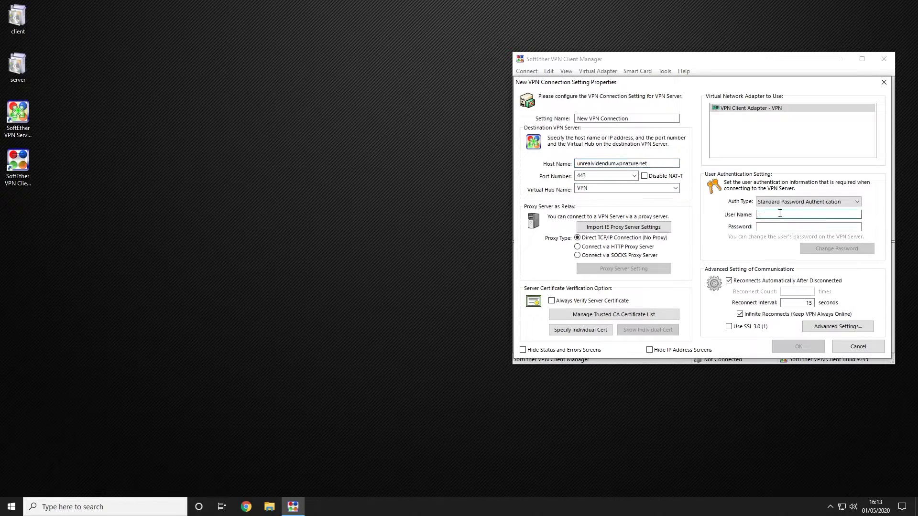
pyautogui.write('tester')
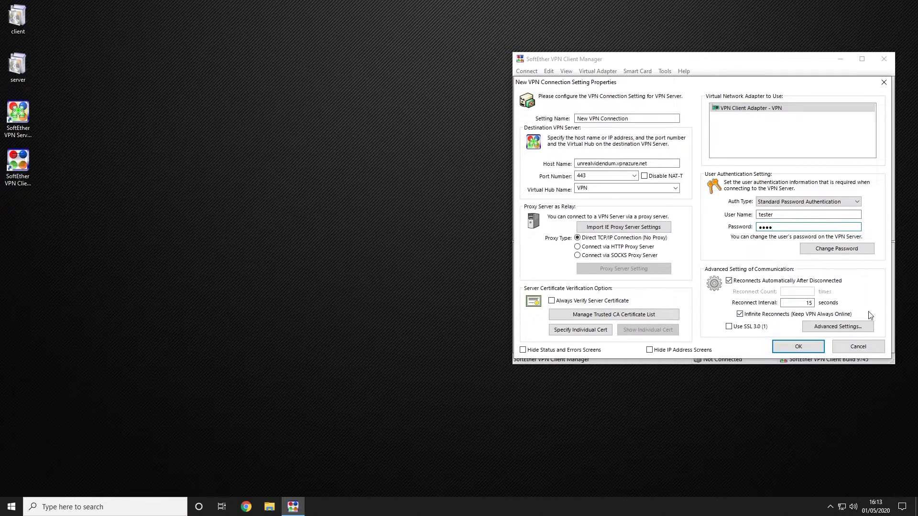
pyautogui.click(845, 330)
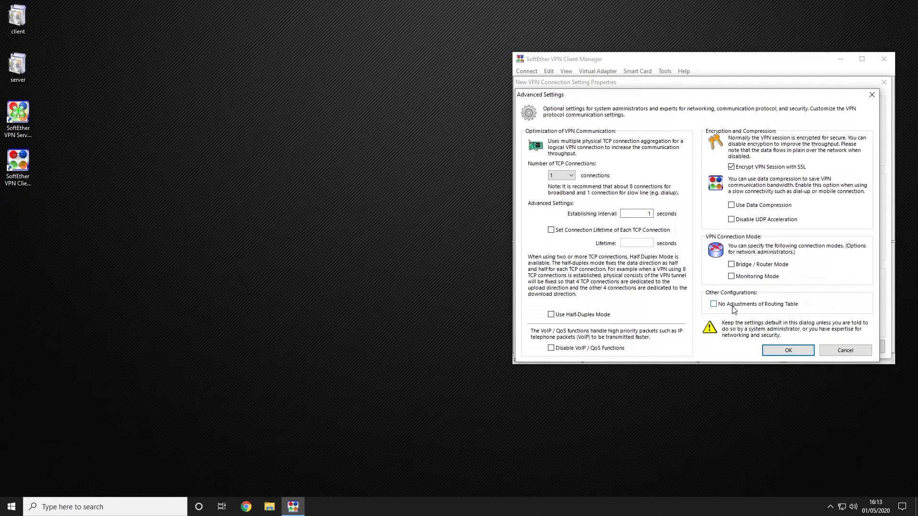
pyautogui.click(798, 351)
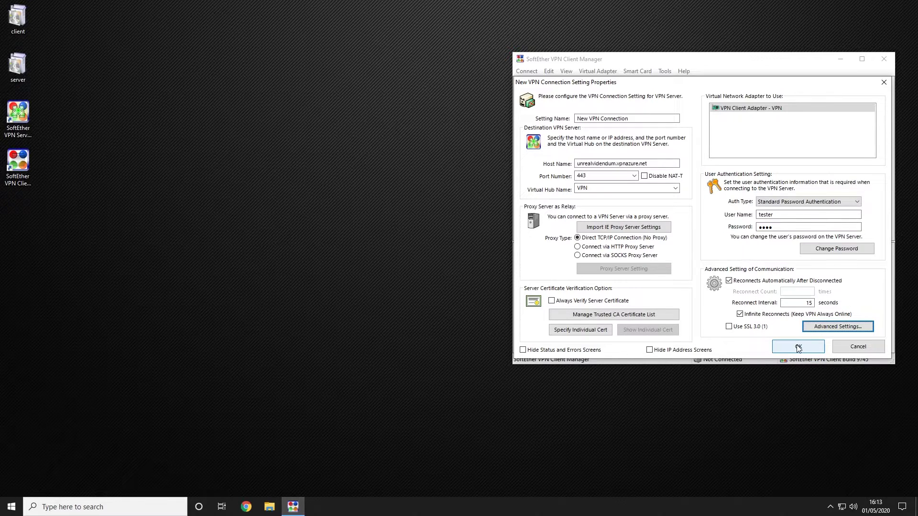
pyautogui.click(798, 347)
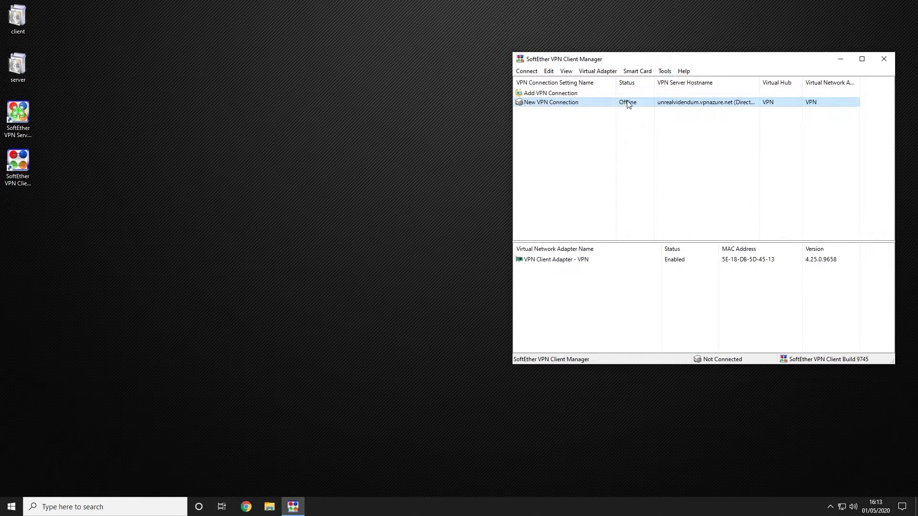
# Step: Connect New VPN Connection, getting address 192.168.30.12, and close the status dialogs
pyautogui.rightClick(565, 106)
pyautogui.click(586, 110)
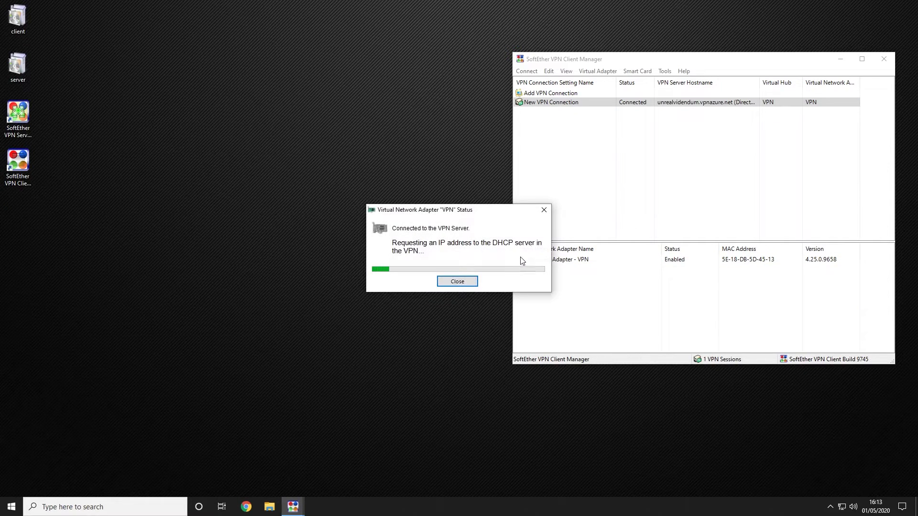
pyautogui.click(465, 283)
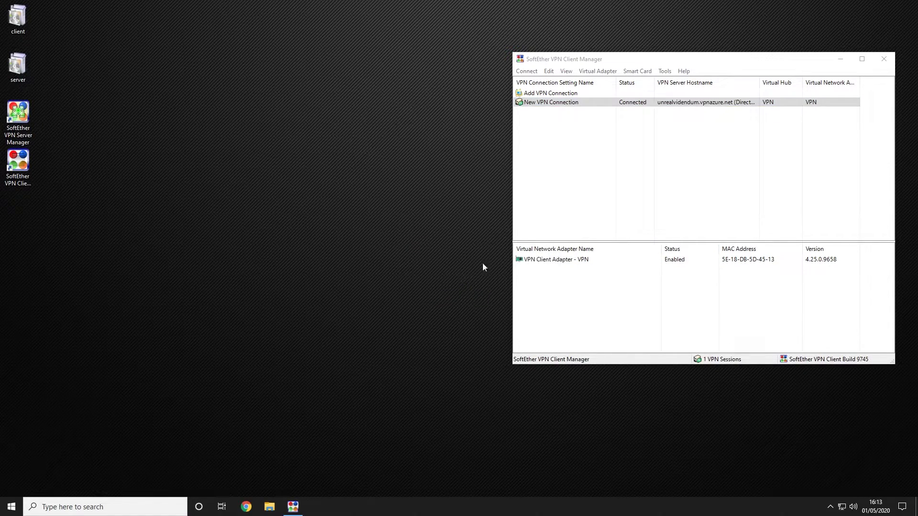
pyautogui.click(591, 184)
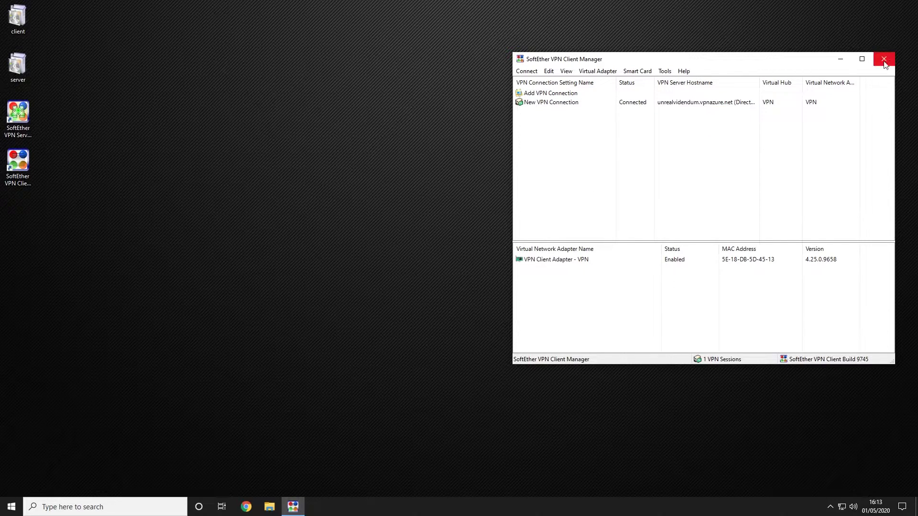
pyautogui.click(391, 310)
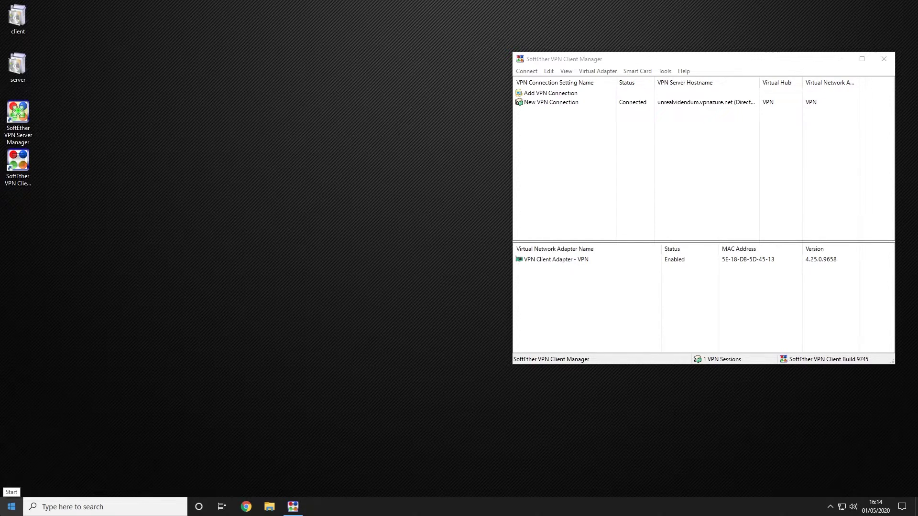
# Step: Open Epic Games Launcher from Start search and launch Unreal Engine 4.24.3 from the Library
pyautogui.click(12, 506)
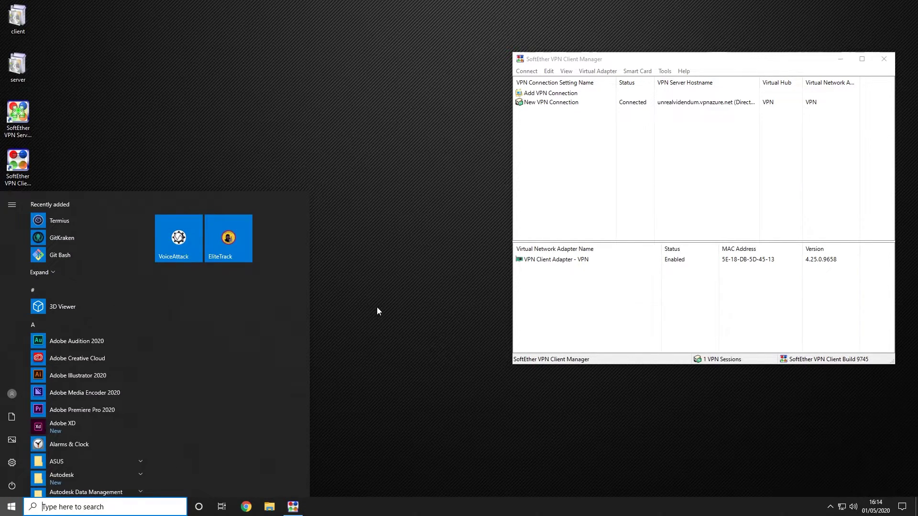
pyautogui.write('epic')
pyautogui.press('Return')
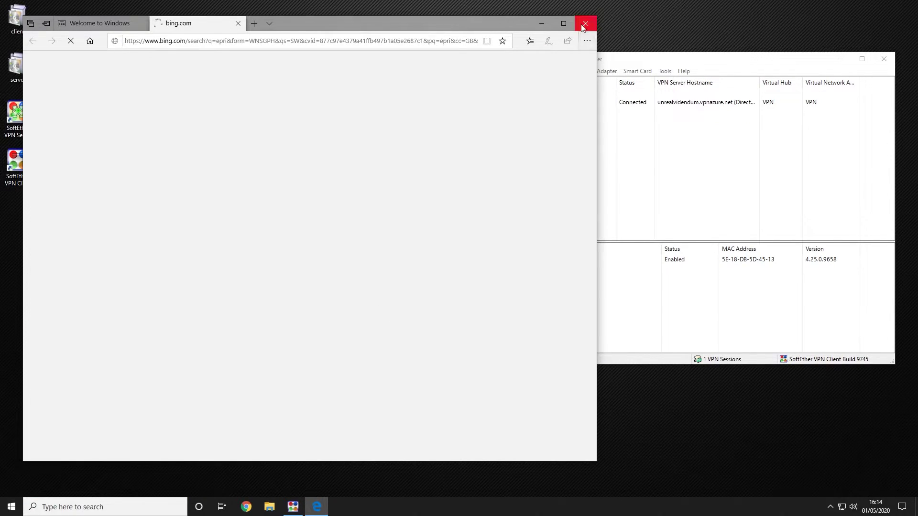
pyautogui.click(584, 24)
pyautogui.press('Return')
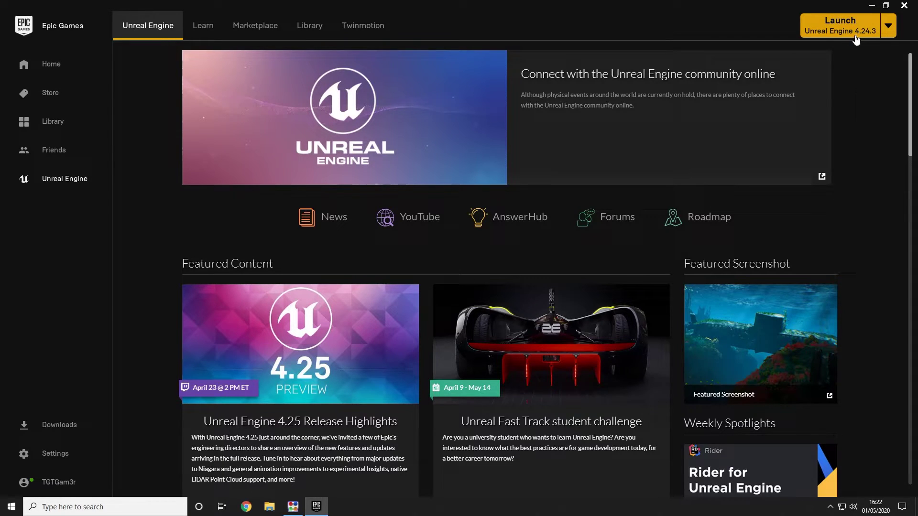
pyautogui.click(296, 27)
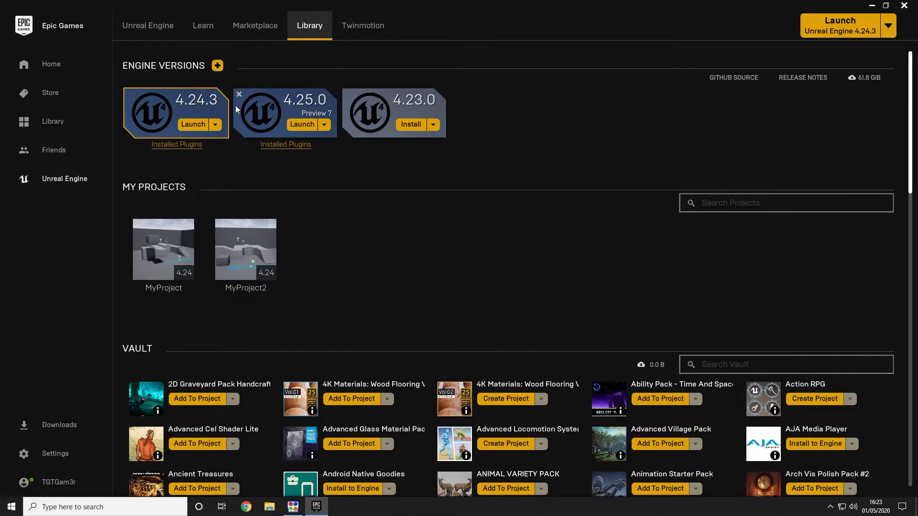
pyautogui.click(193, 126)
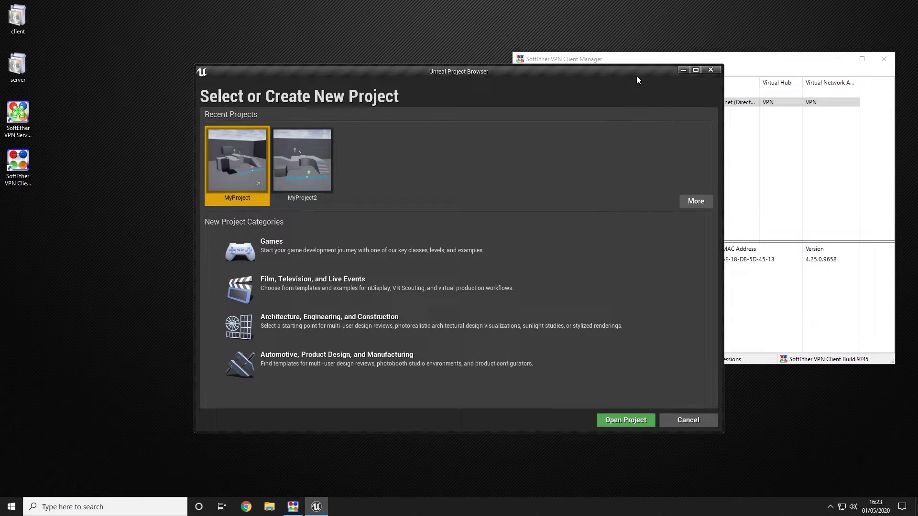
# Step: Create a project named multi from the Games > Third Person template
pyautogui.click(404, 251)
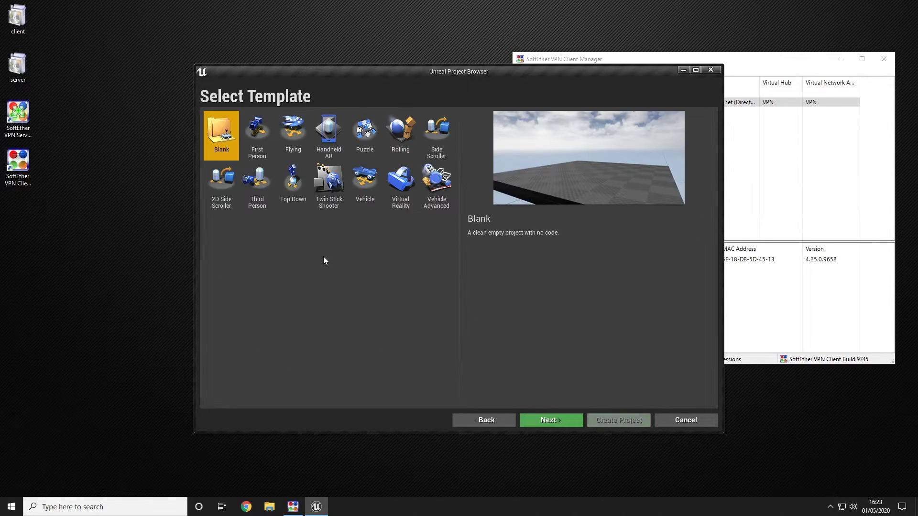
pyautogui.doubleClick(246, 195)
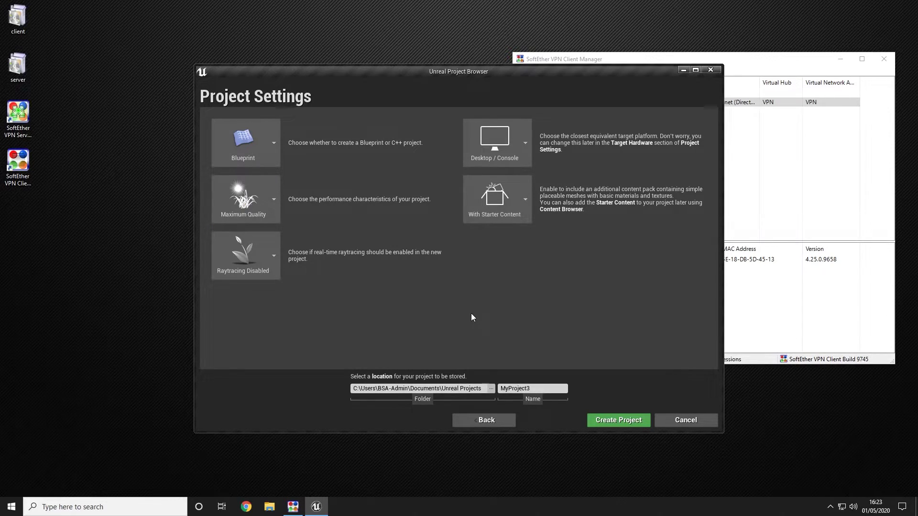
pyautogui.doubleClick(520, 388)
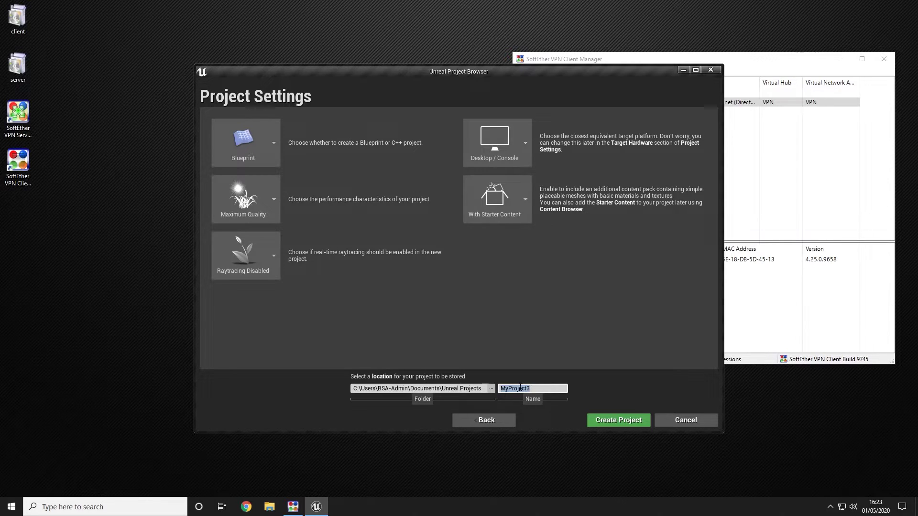
pyautogui.write('multi')
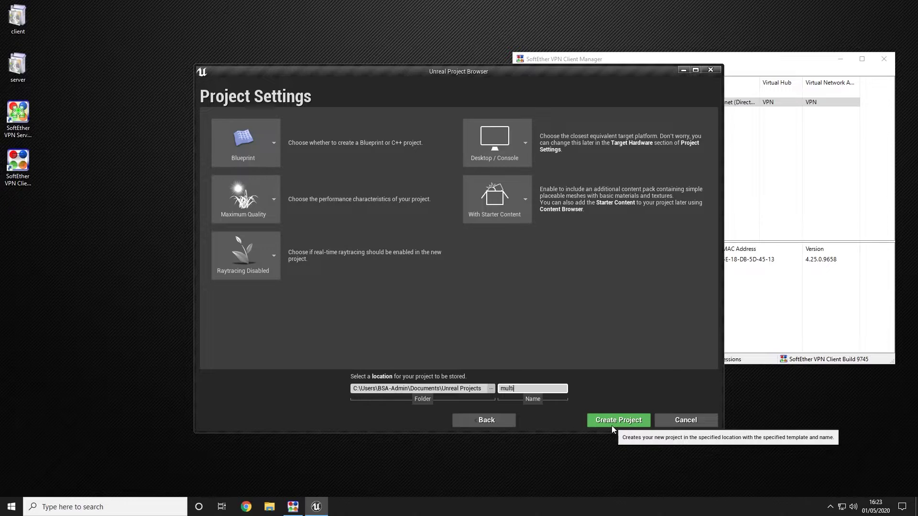
pyautogui.click(623, 421)
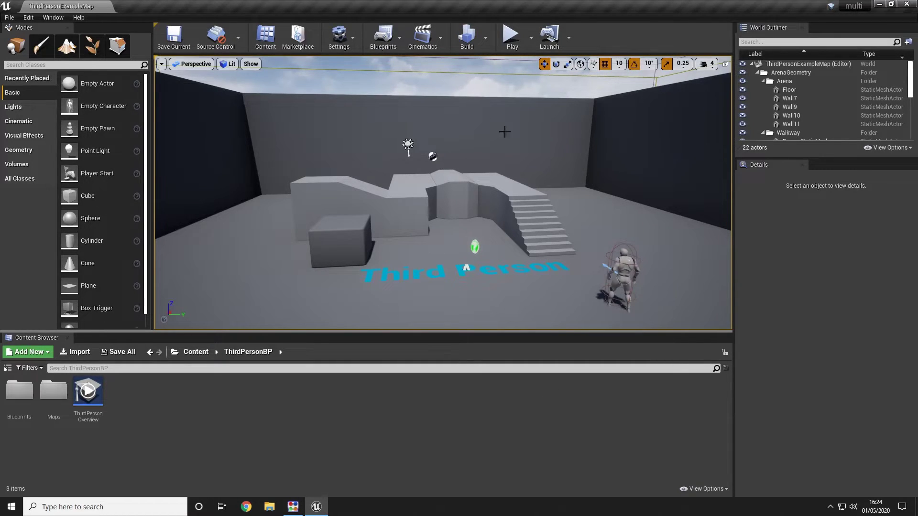
# Step: Enable the Multi-User Editing plugin found by searching 'multi', then restart the editor
pyautogui.click(32, 18)
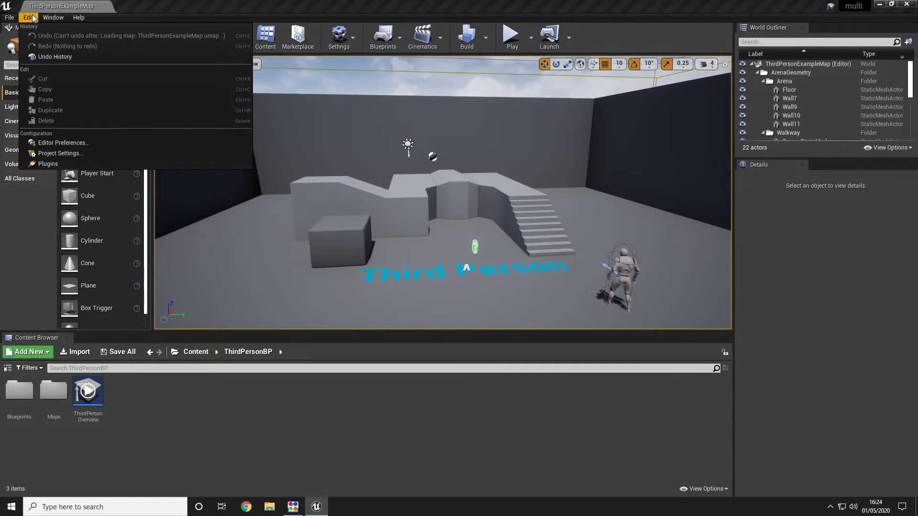
pyautogui.click(72, 163)
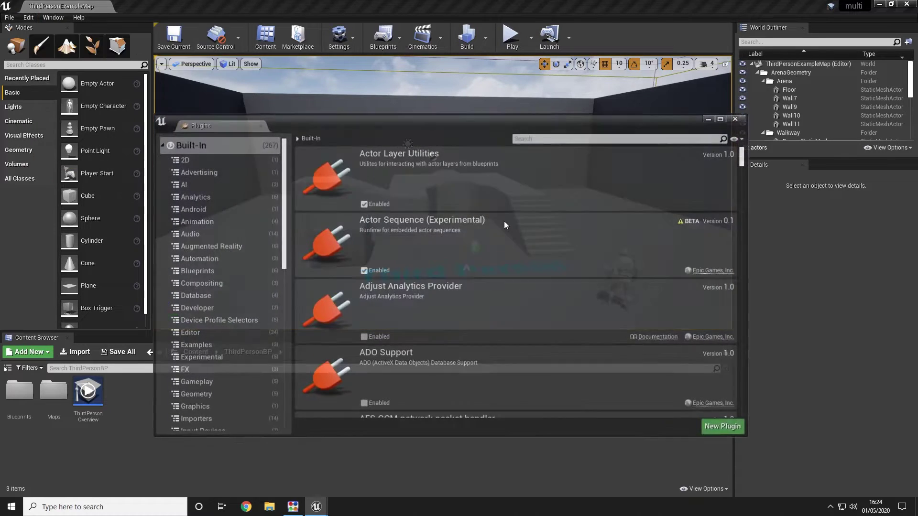
pyautogui.click(521, 138)
pyautogui.write('multi')
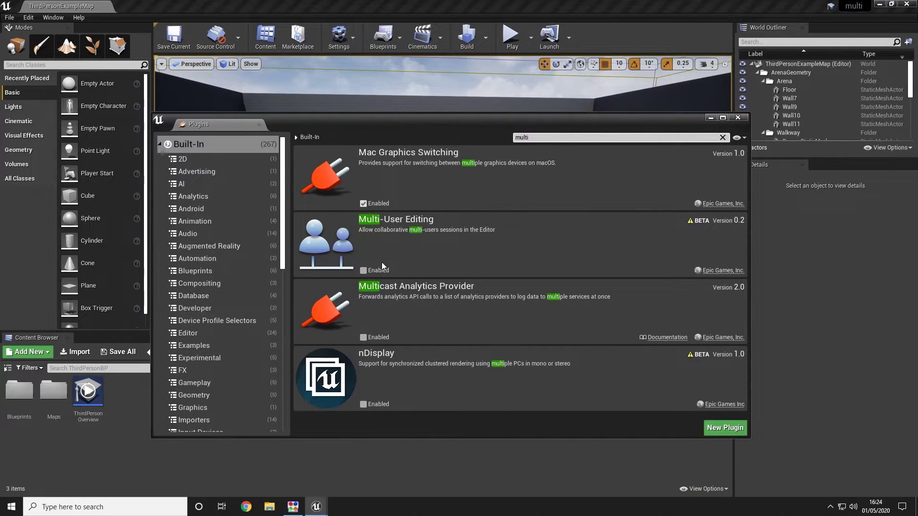
pyautogui.click(370, 270)
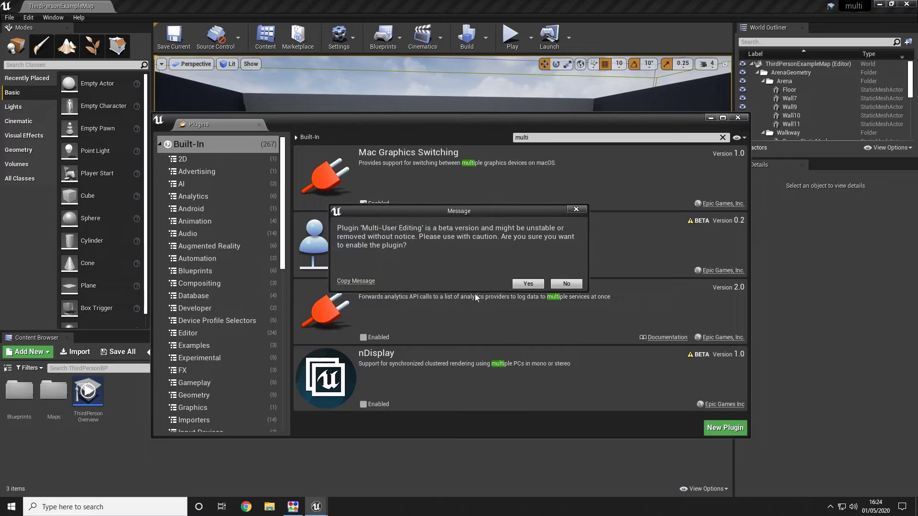
pyautogui.click(539, 285)
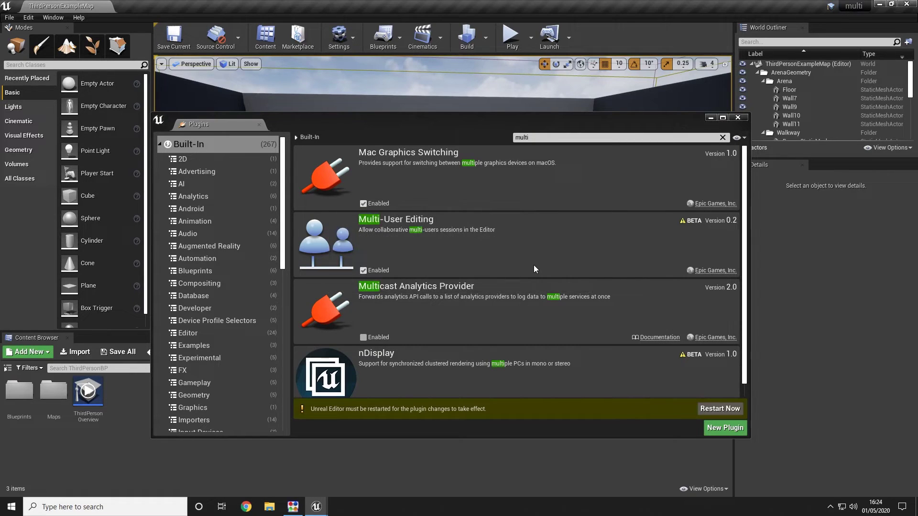
pyautogui.click(727, 405)
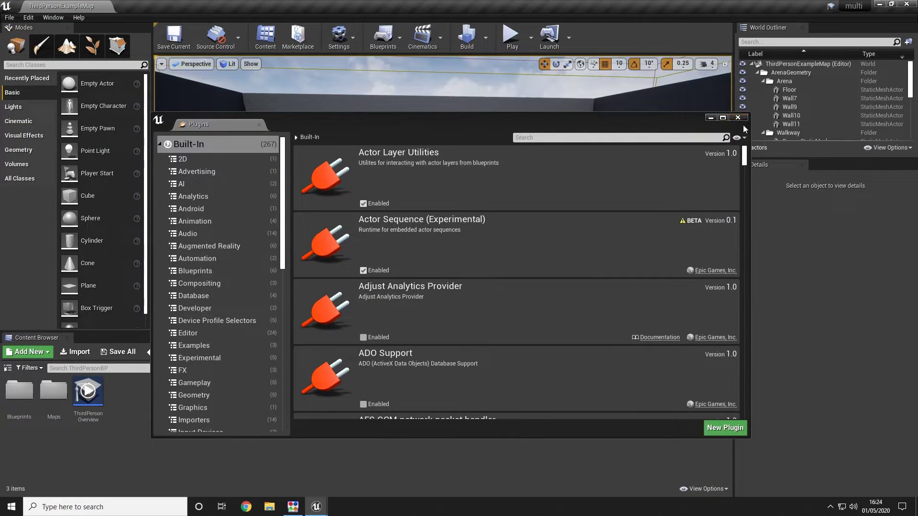
# Step: Close the Plugins window and open Edit > Project Settings
pyautogui.moveTo(396, 125); pyautogui.dragTo(402, 141)
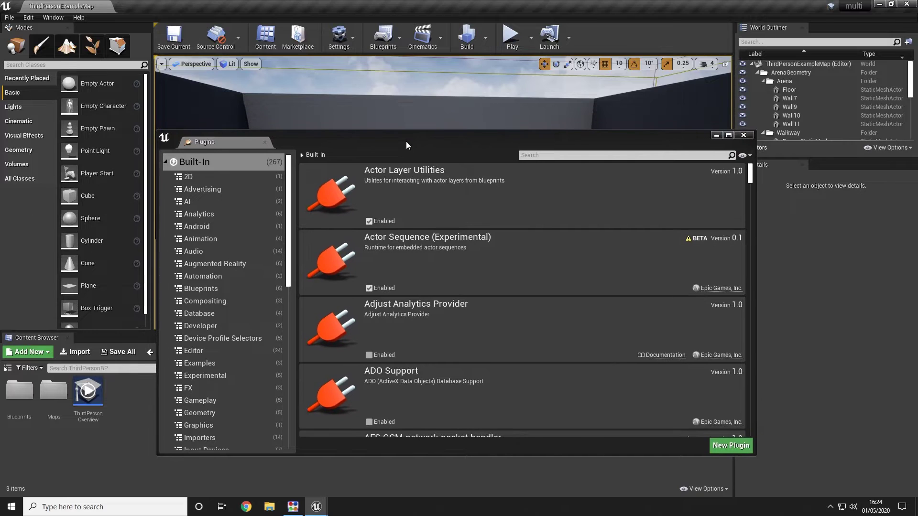
pyautogui.click(744, 134)
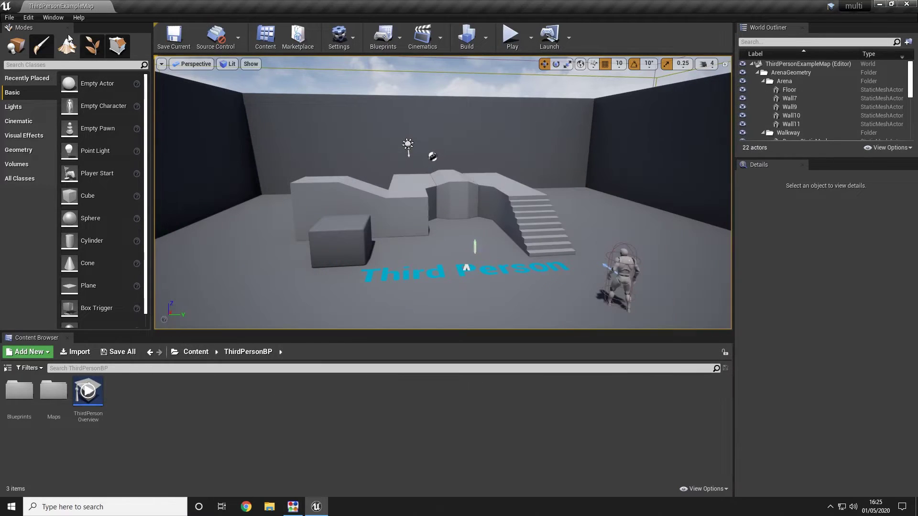
pyautogui.click(29, 18)
pyautogui.click(56, 153)
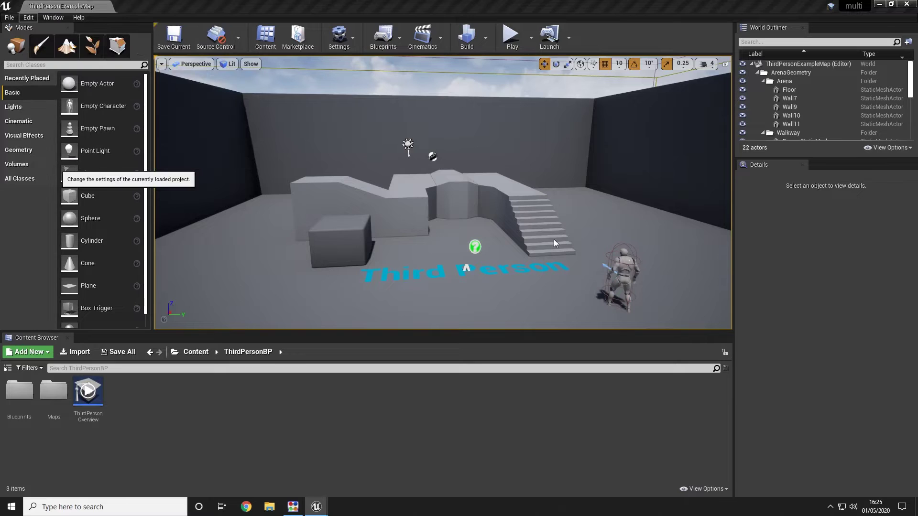
# Step: Turn on Enable Multi-User Toolbar Button in Plugins > Multi-User Editing settings
pyautogui.scroll(-10, 219, 255)
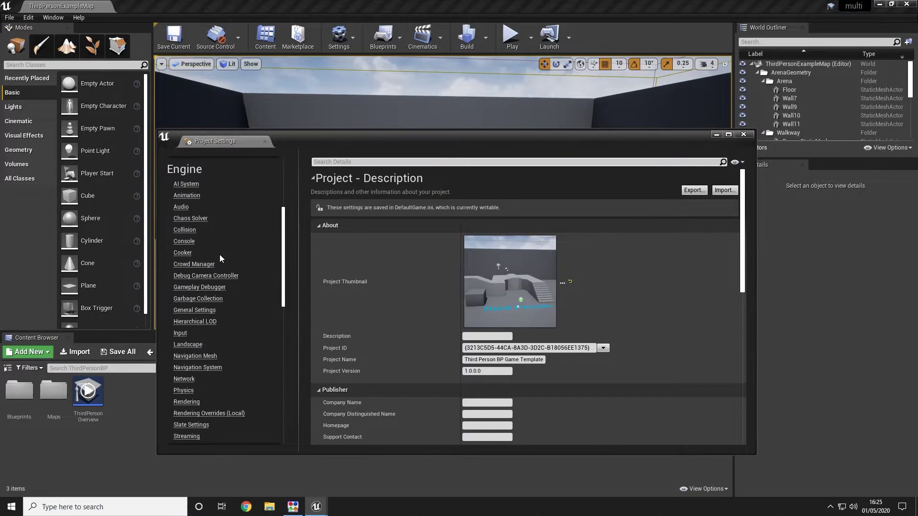
pyautogui.scroll(-7, 251, 238)
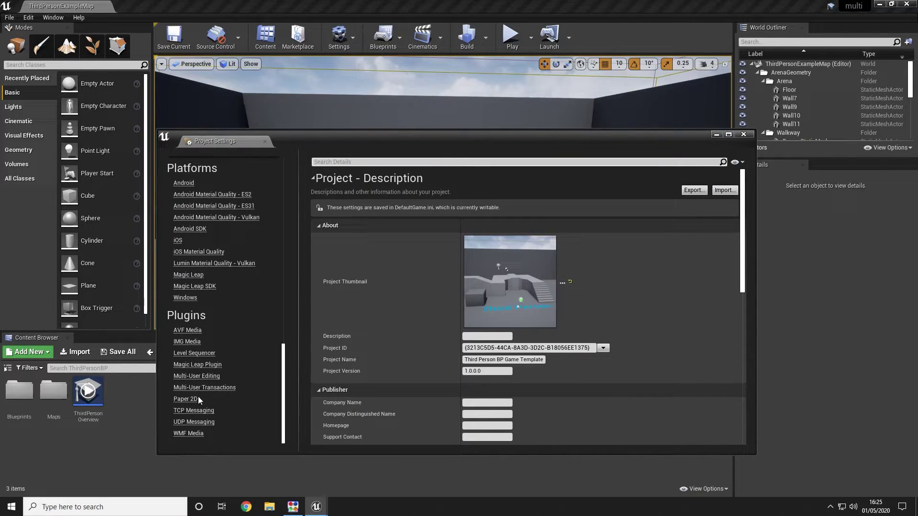
pyautogui.click(203, 376)
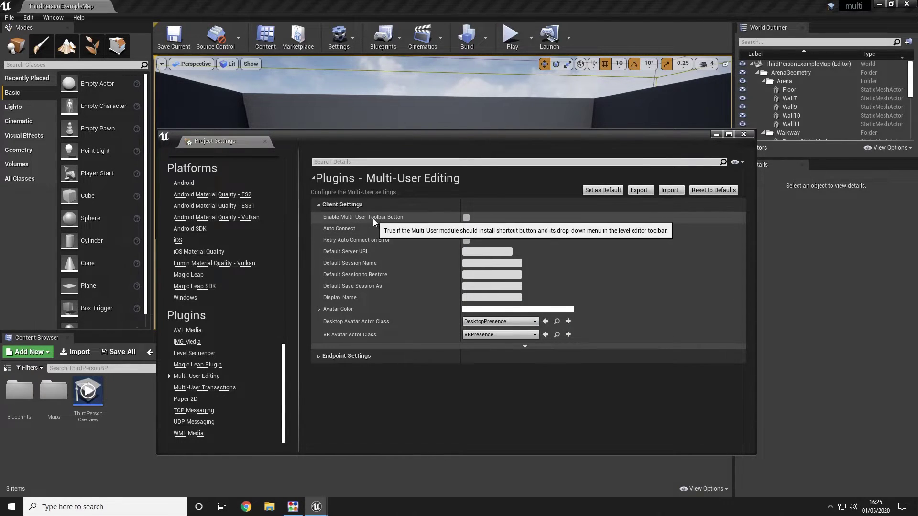
pyautogui.click(465, 218)
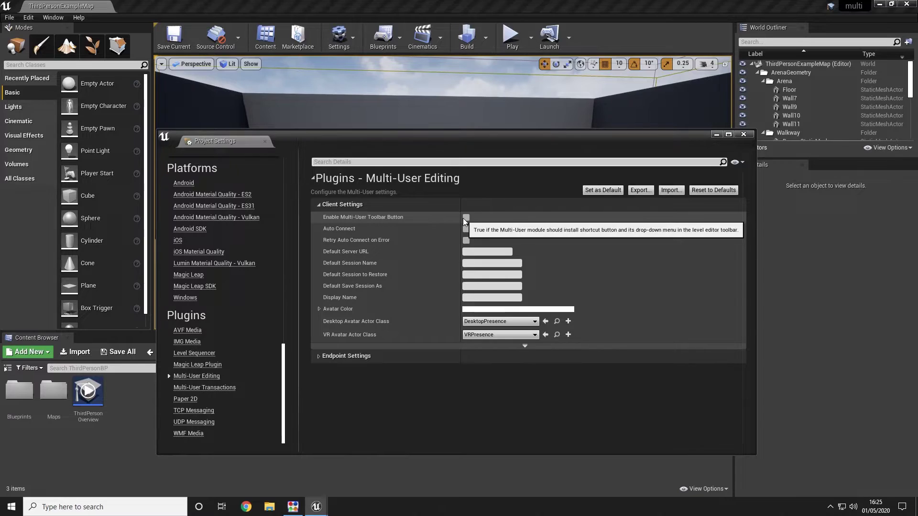
# Step: Look through the Window > Developer Tools menu and dismiss it without choosing anything
pyautogui.click(58, 19)
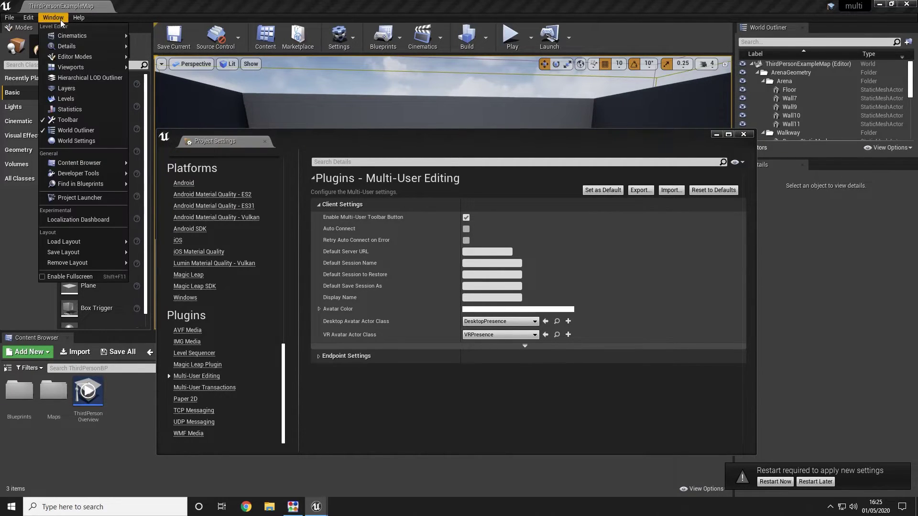
pyautogui.moveTo(102, 175)
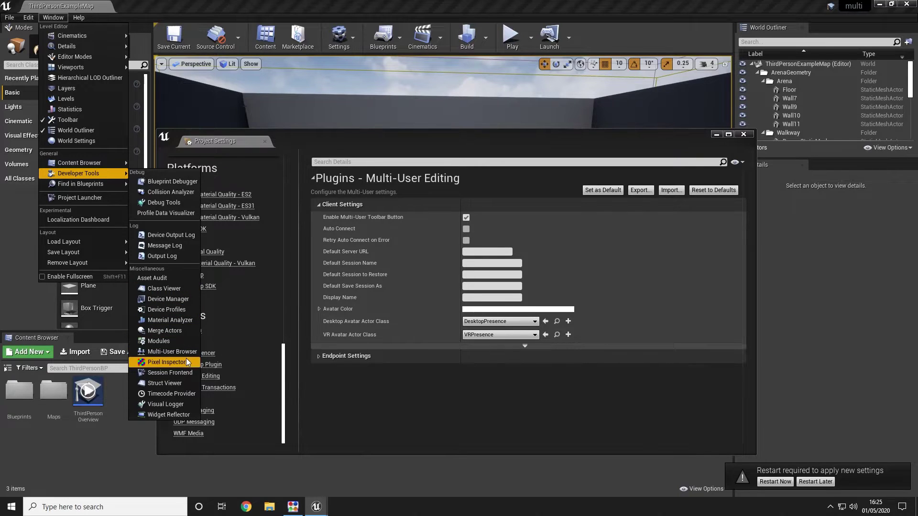
pyautogui.click(575, 414)
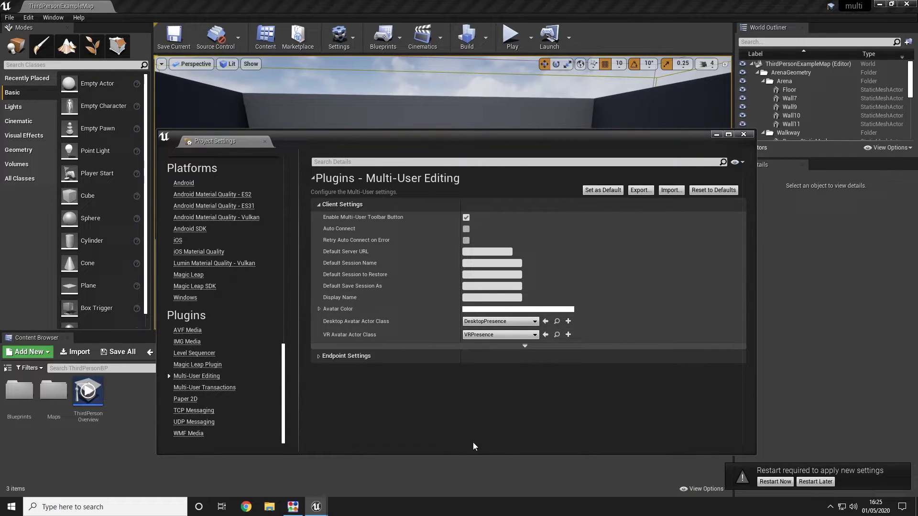
# Step: Enter a Multi-User display name, choose a purple avatar colour, and restart the editor
pyautogui.click(501, 301)
pyautogui.write('Jonthan')
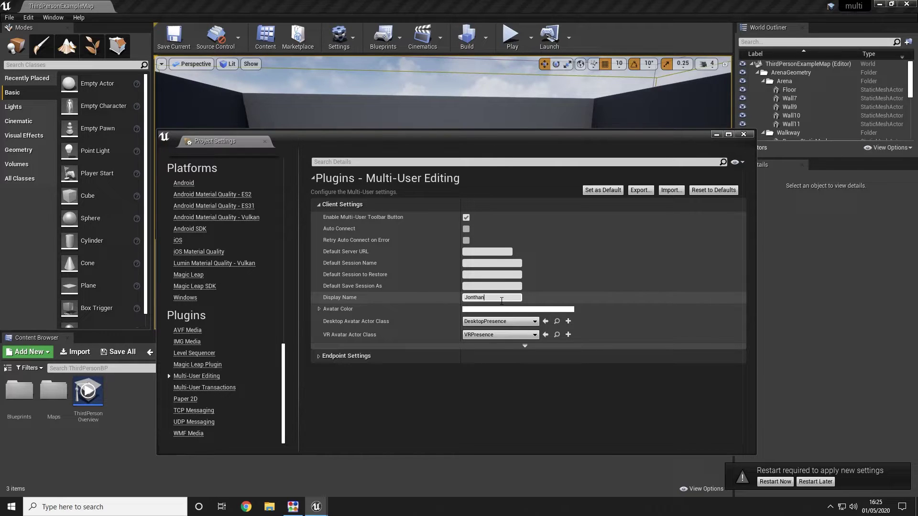
pyautogui.click(550, 309)
pyautogui.moveTo(624, 295)
pyautogui.mouseDown()
pyautogui.moveTo(642, 297)
pyautogui.moveTo(624, 272)
pyautogui.moveTo(621, 290)
pyautogui.mouseUp()
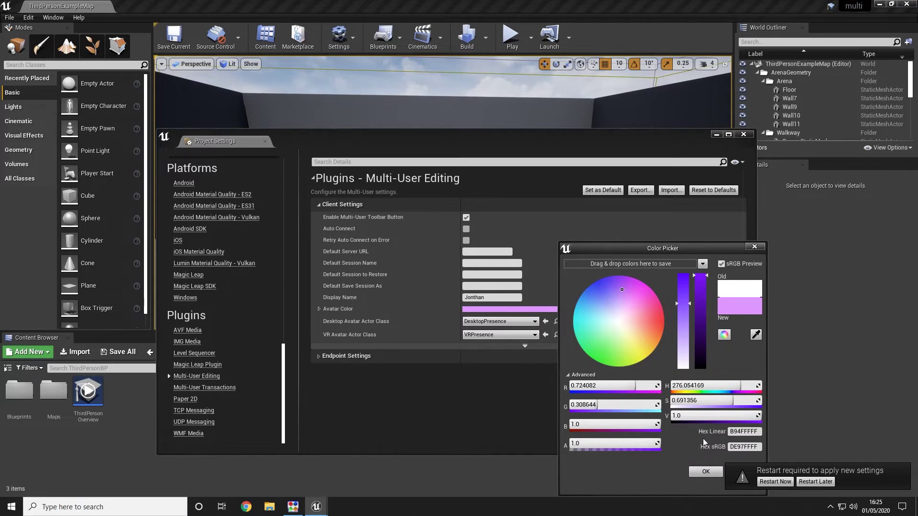
pyautogui.click(705, 471)
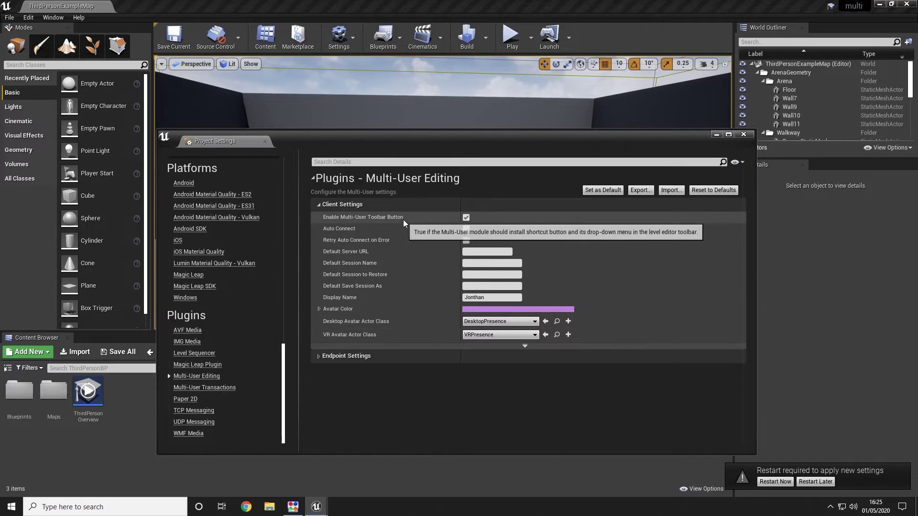
pyautogui.click(769, 482)
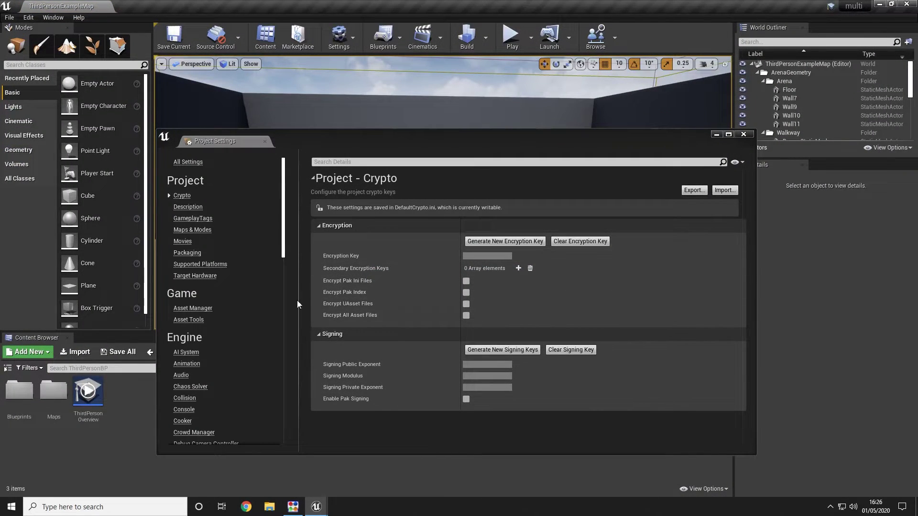
# Step: Show the Plugins > UDP Messaging page in Project Settings
pyautogui.scroll(-5, 278, 240)
pyautogui.scroll(-10, 277, 240)
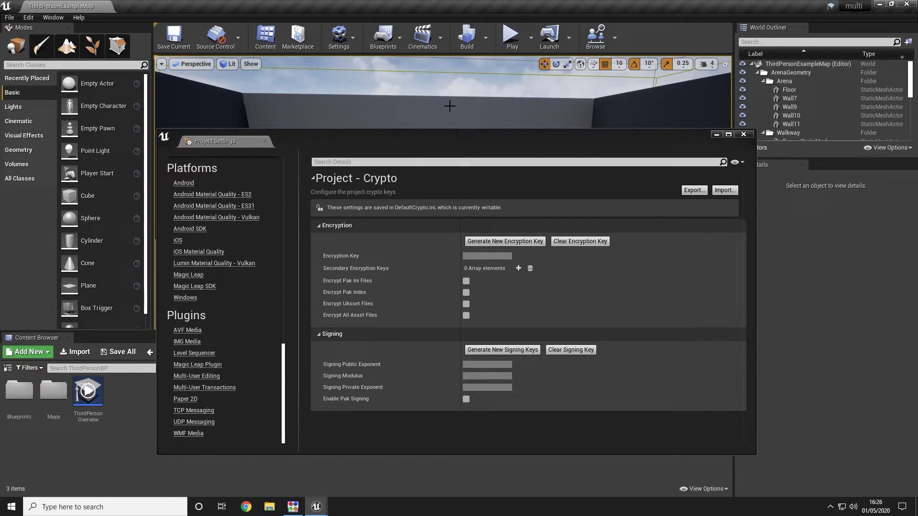
pyautogui.click(193, 423)
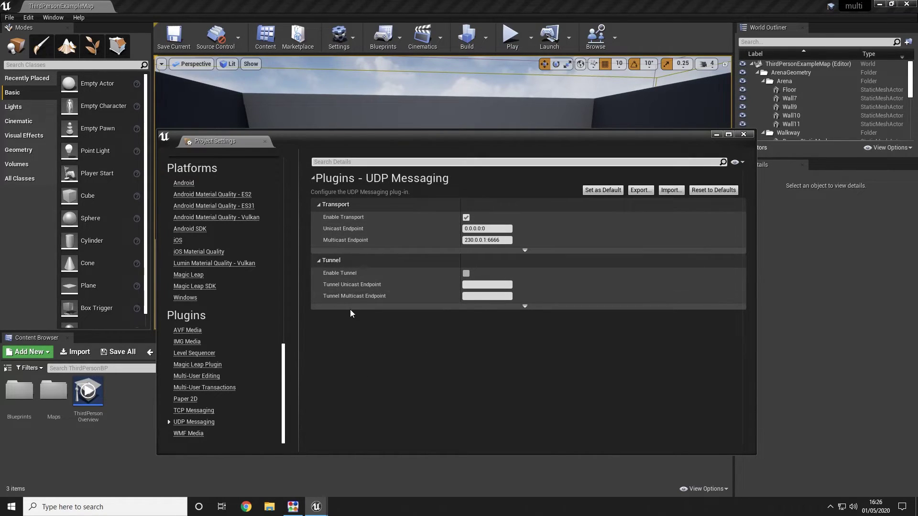
# Step: Launch Windows PowerShell from the Run prompt
pyautogui.press('super+r')
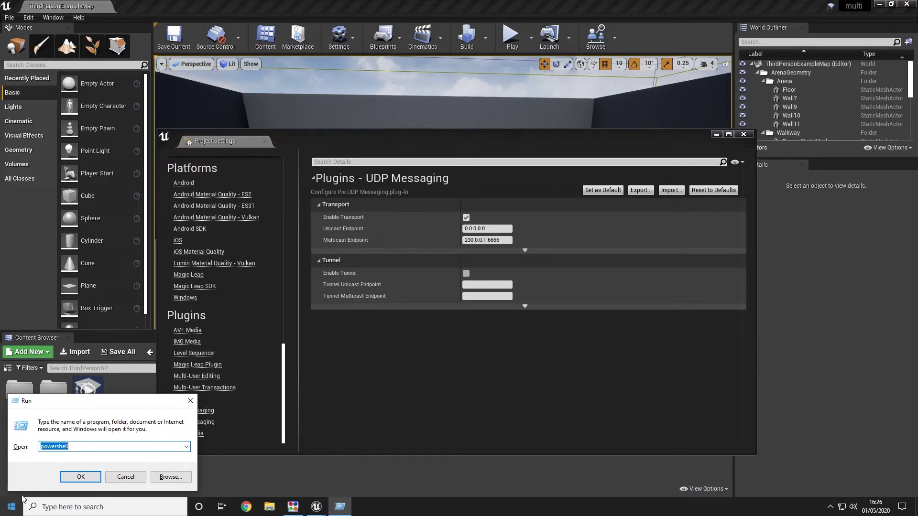
pyautogui.moveTo(54, 406); pyautogui.dragTo(205, 259)
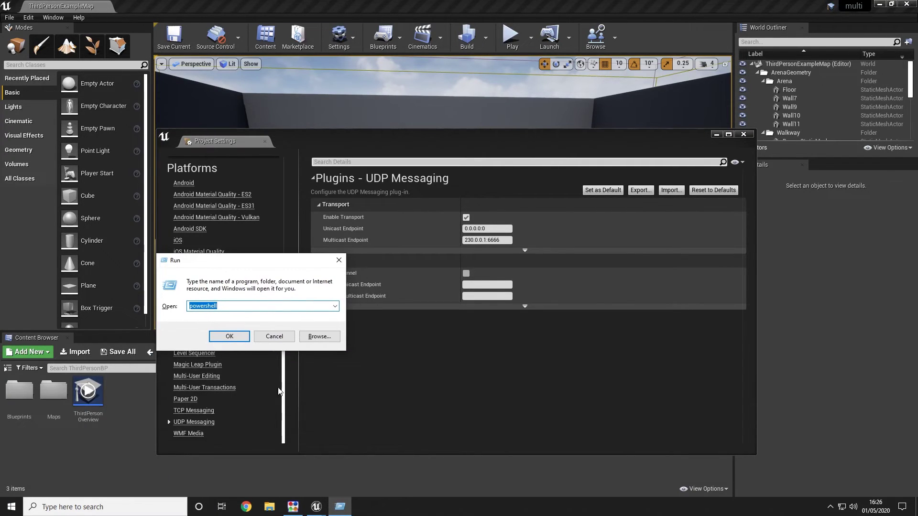
pyautogui.click(272, 336)
pyautogui.rightClick(9, 508)
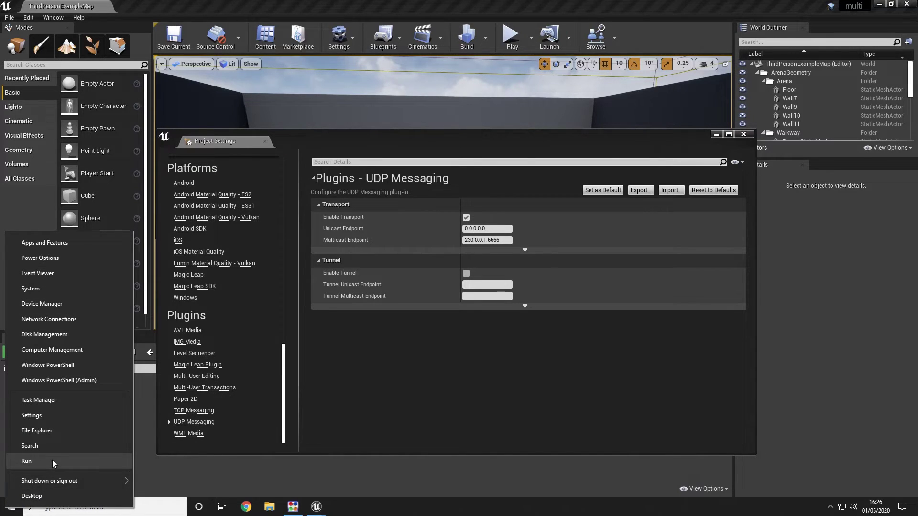
pyautogui.click(385, 409)
pyautogui.press('super+r')
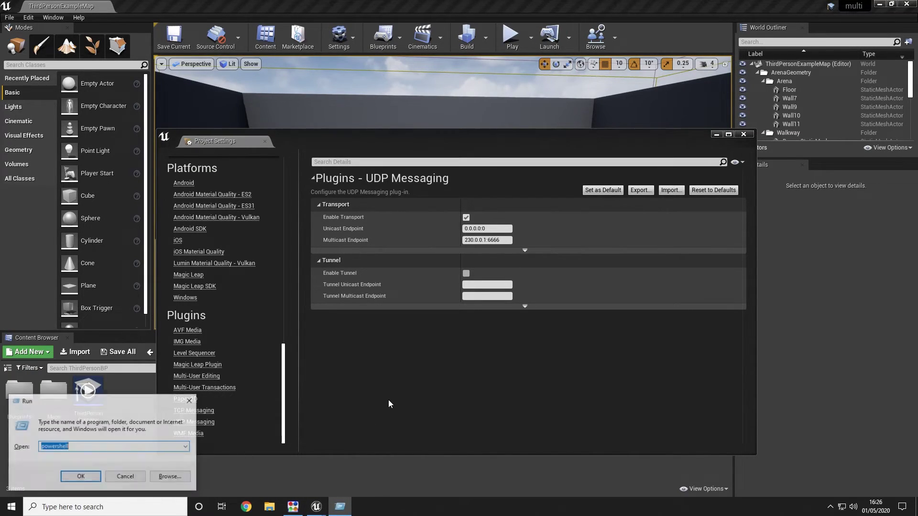
pyautogui.press('Return')
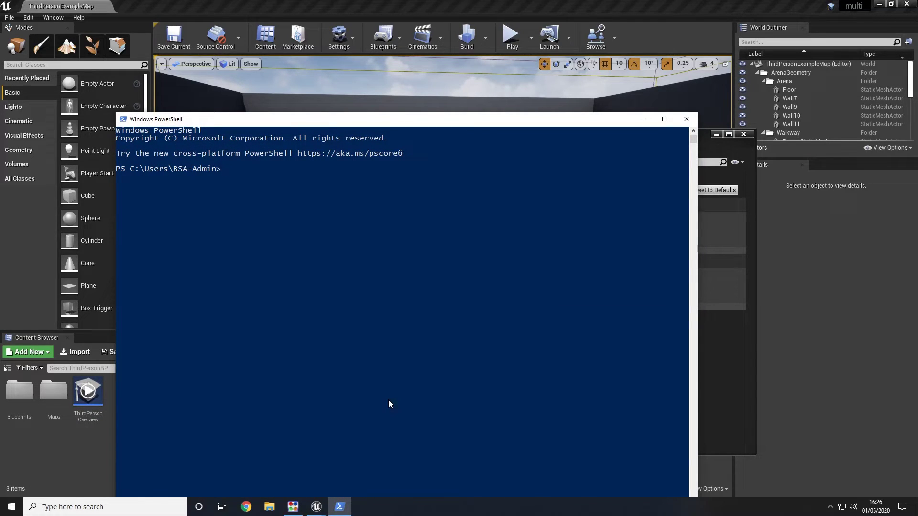
# Step: Run ipconfig in PowerShell and copy the VPN adapter's IPv4 address 192.168.30.12
pyautogui.write('ipconfig')
pyautogui.press('Return')
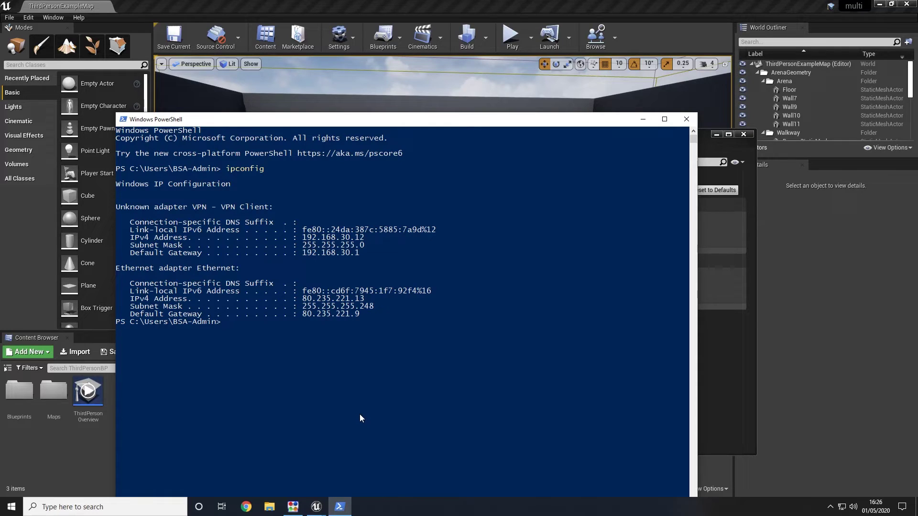
pyautogui.moveTo(161, 207); pyautogui.dragTo(262, 217)
pyautogui.click(262, 217)
pyautogui.moveTo(373, 237); pyautogui.dragTo(305, 241)
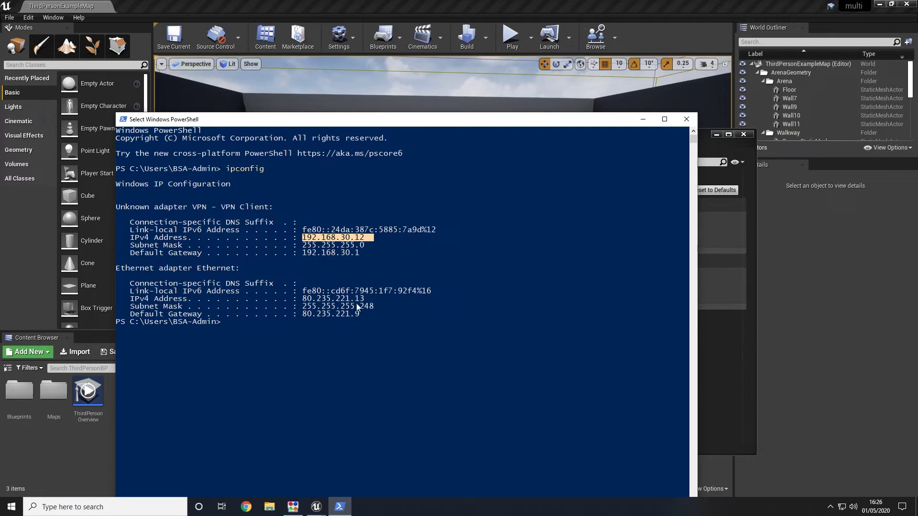
pyautogui.rightClick(339, 287)
# Step: Paste 192.168.30.12 into the UDP Messaging Unicast Endpoint, then close Project Settings
pyautogui.click(704, 361)
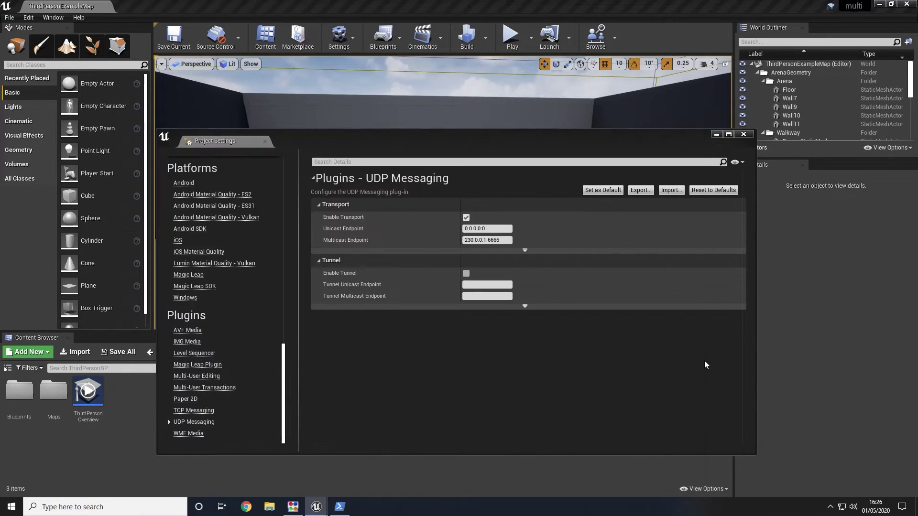
pyautogui.doubleClick(483, 229)
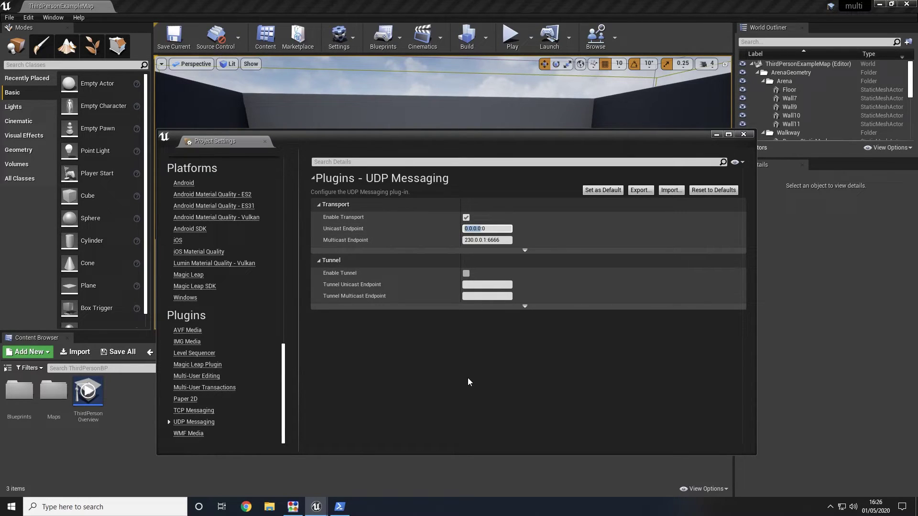
pyautogui.write('192.168.30.12')
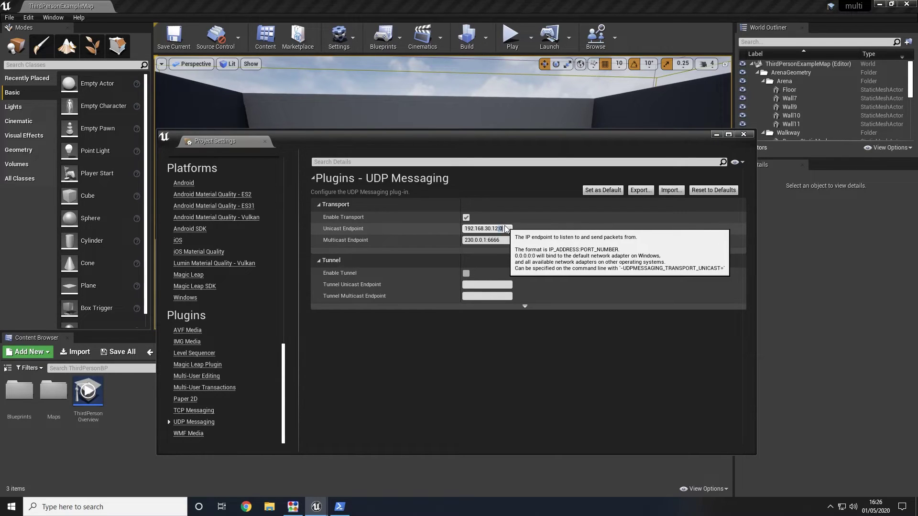
pyautogui.click(491, 182)
pyautogui.click(432, 179)
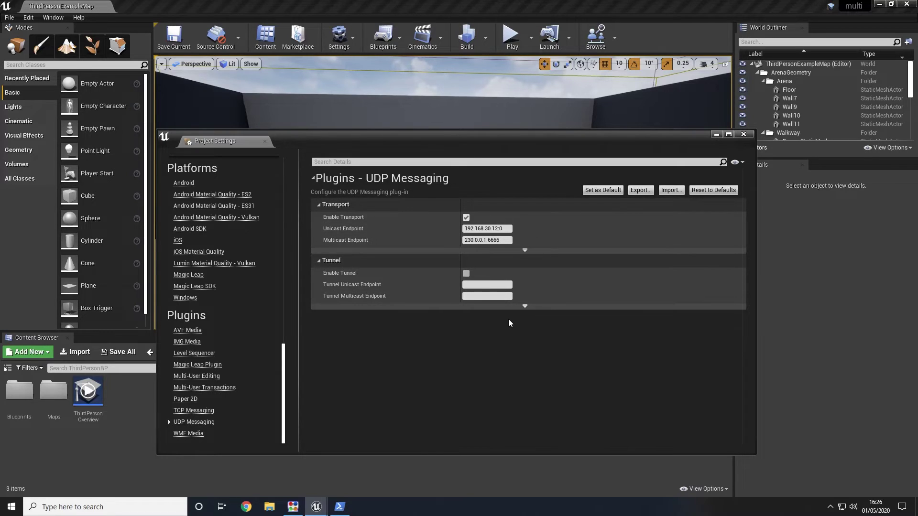
pyautogui.click(744, 135)
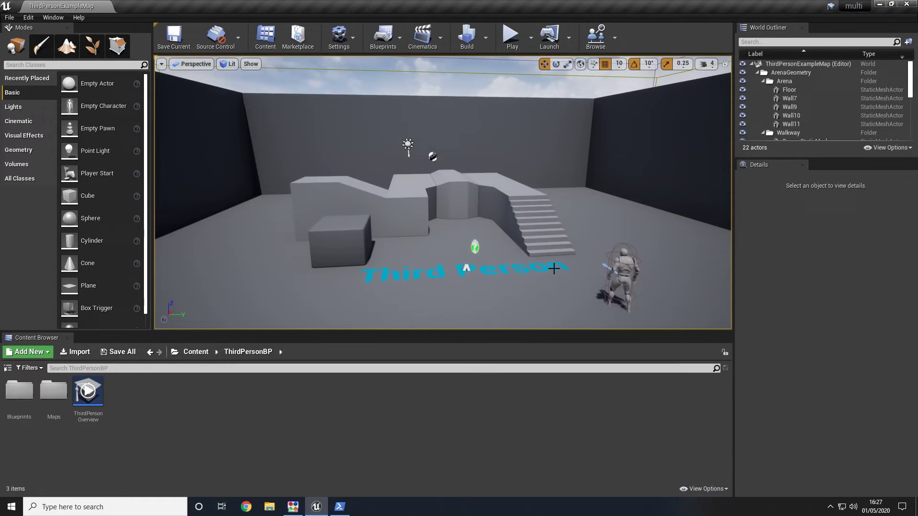
# Step: Launch a local Multi-User server from the session browser and close its console window
pyautogui.click(600, 39)
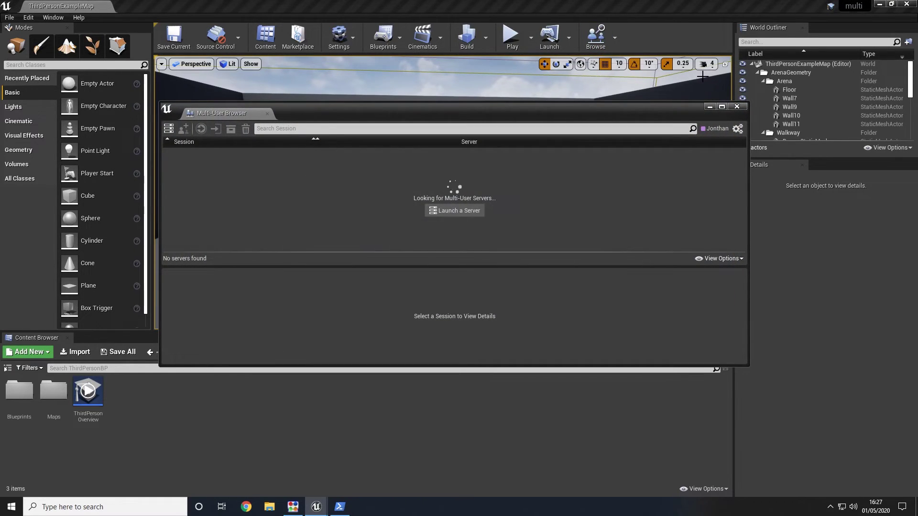
pyautogui.click(452, 211)
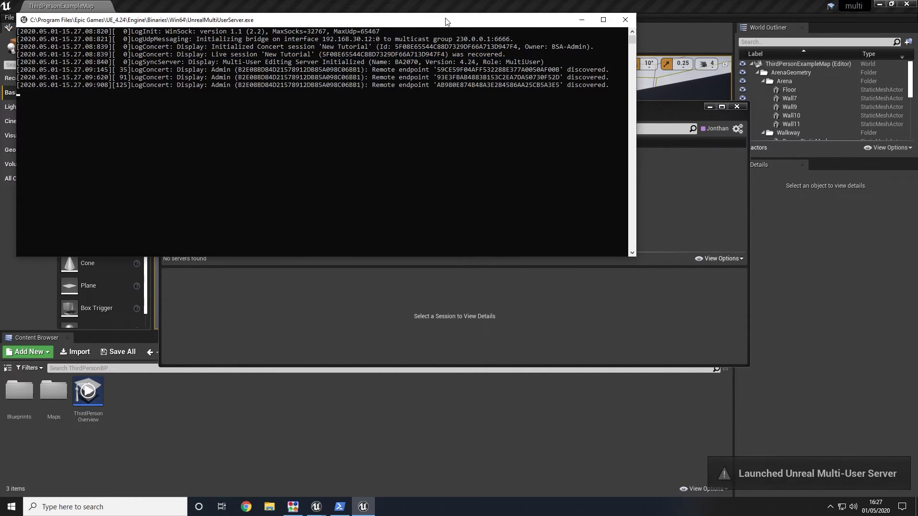
pyautogui.moveTo(447, 21); pyautogui.dragTo(658, 70)
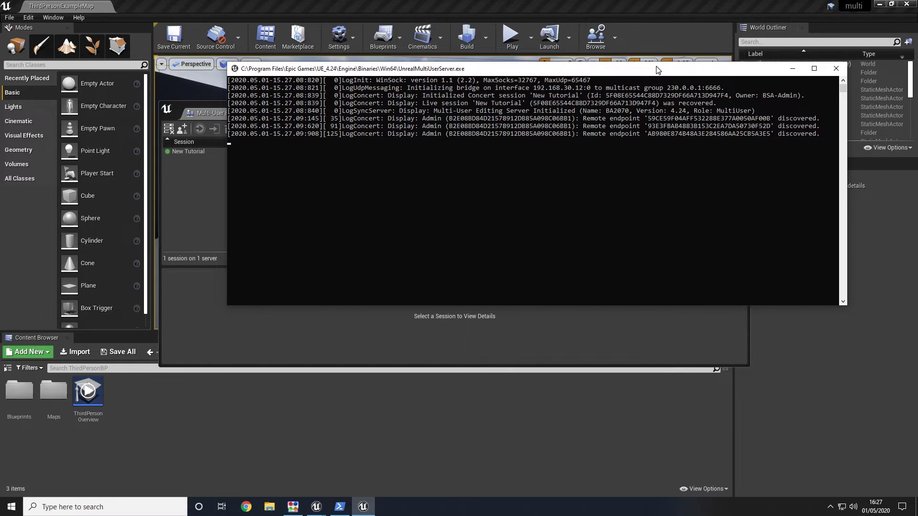
pyautogui.click(836, 68)
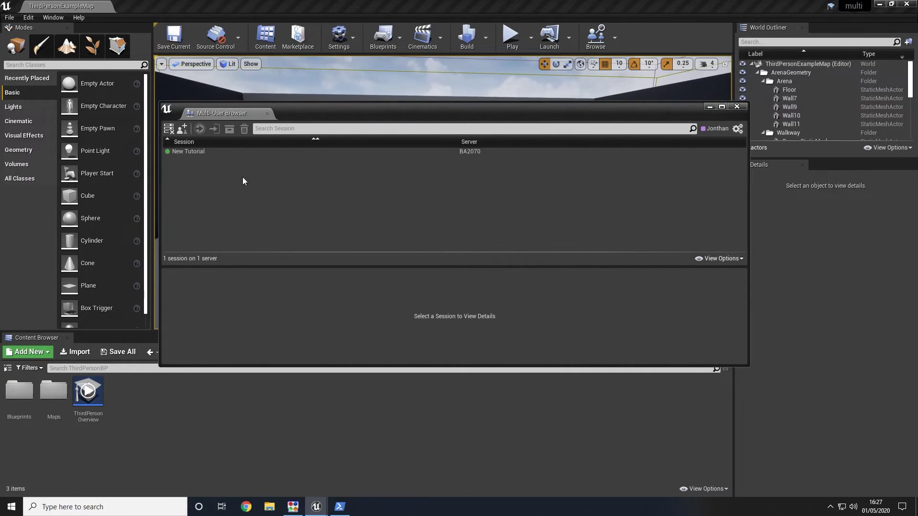
# Step: Delete the old 'New Tutorial' session, confirming the deletion
pyautogui.click(309, 152)
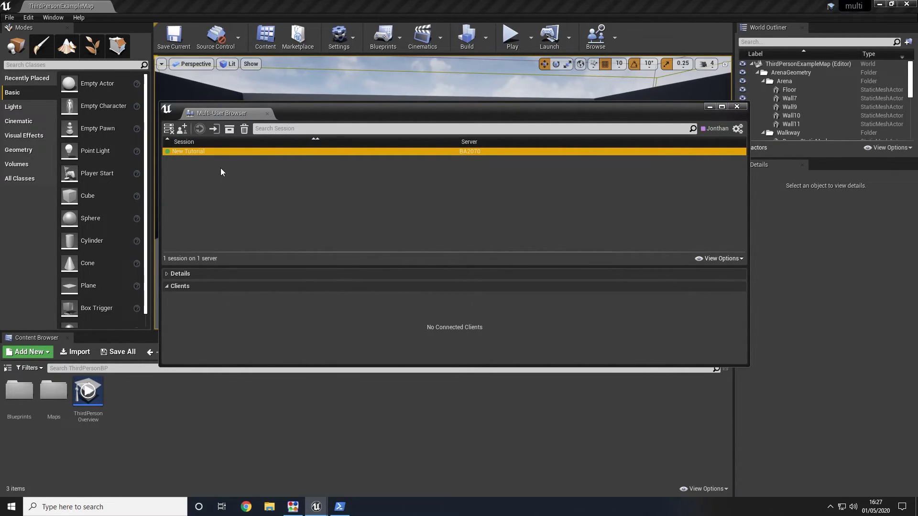
pyautogui.click(244, 129)
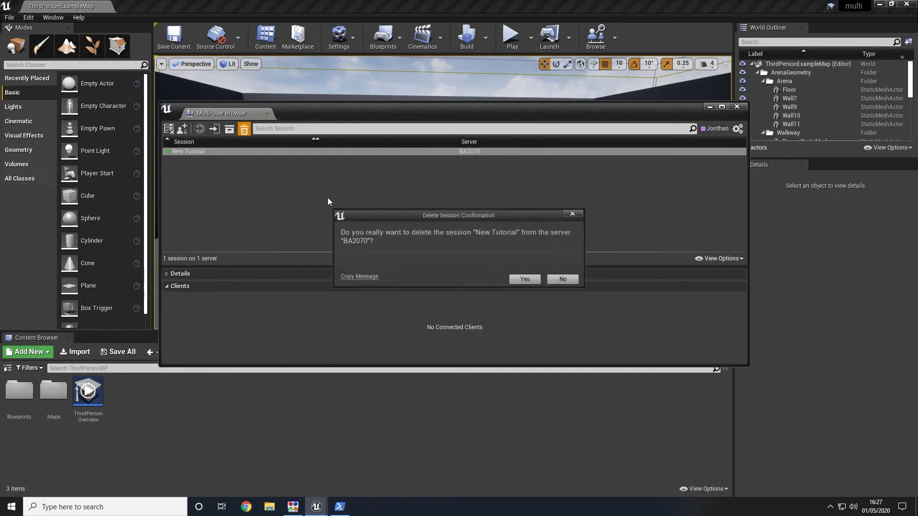
pyautogui.click(526, 279)
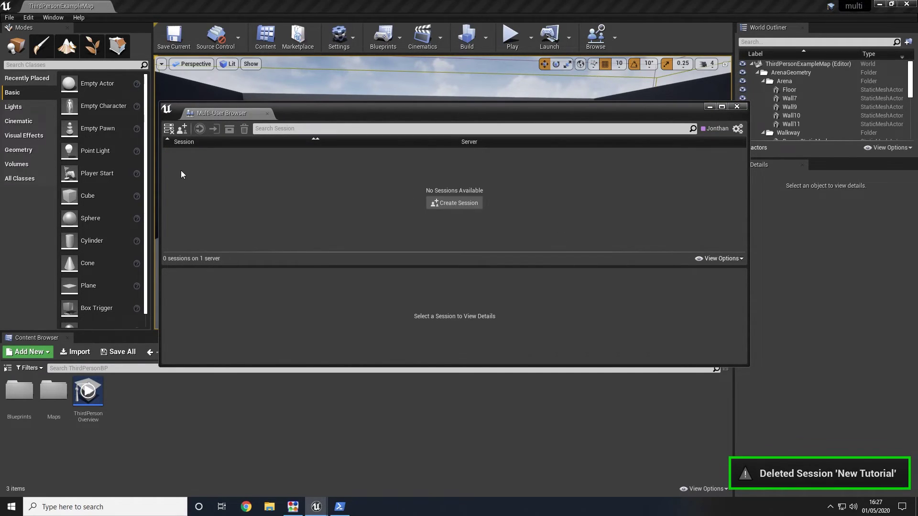
# Step: Create and join a Multi-User session named 'Testing', then frame the selected Floor
pyautogui.click(469, 202)
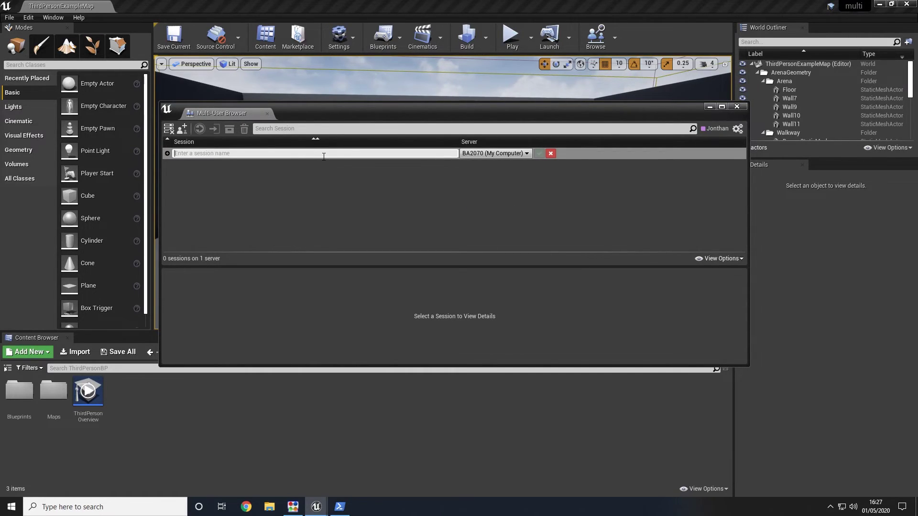
pyautogui.write('Testing')
pyautogui.press('Return')
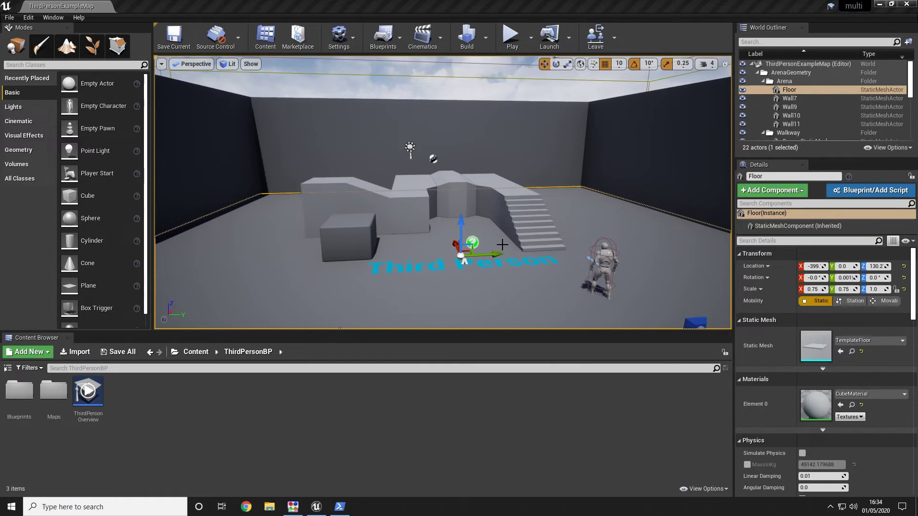
pyautogui.moveTo(497, 245); pyautogui.dragTo(455, 118)
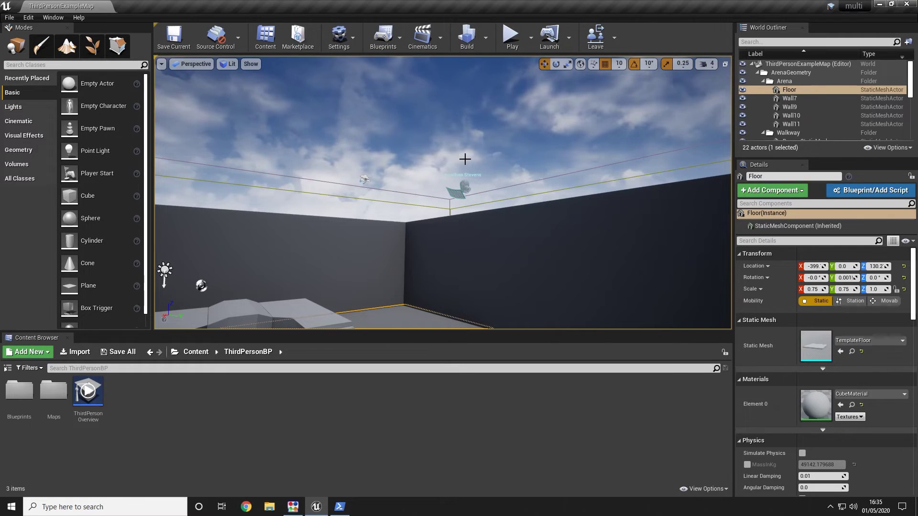
pyautogui.press('f')
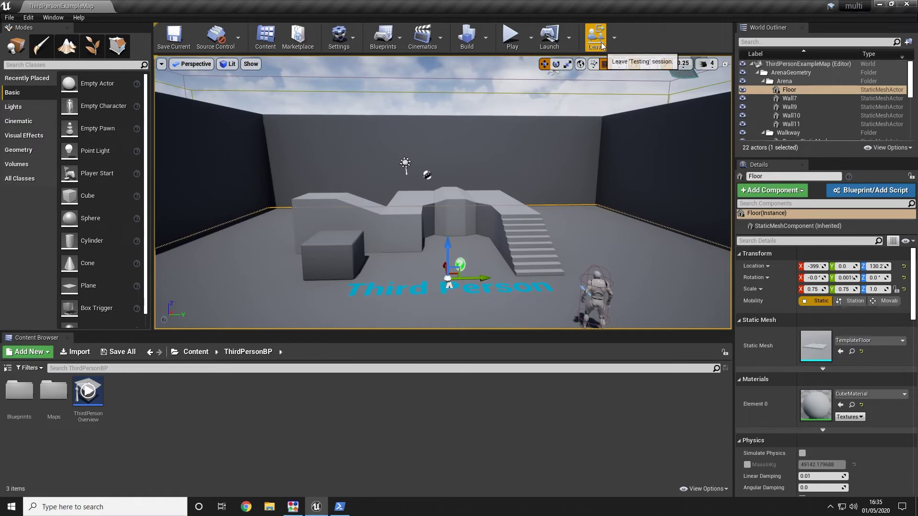
# Step: Enable Show Connection and Show Lock Activities in the session history, then close the browser
pyautogui.click(614, 37)
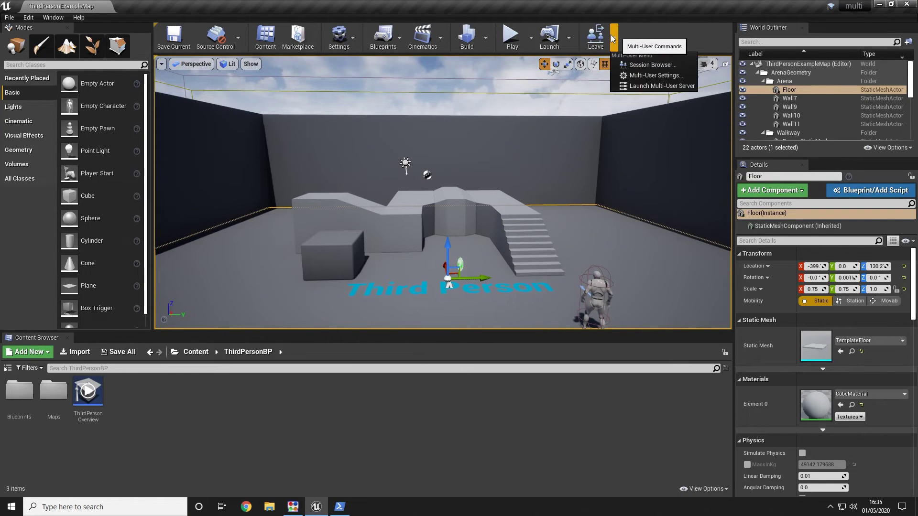
pyautogui.click(633, 65)
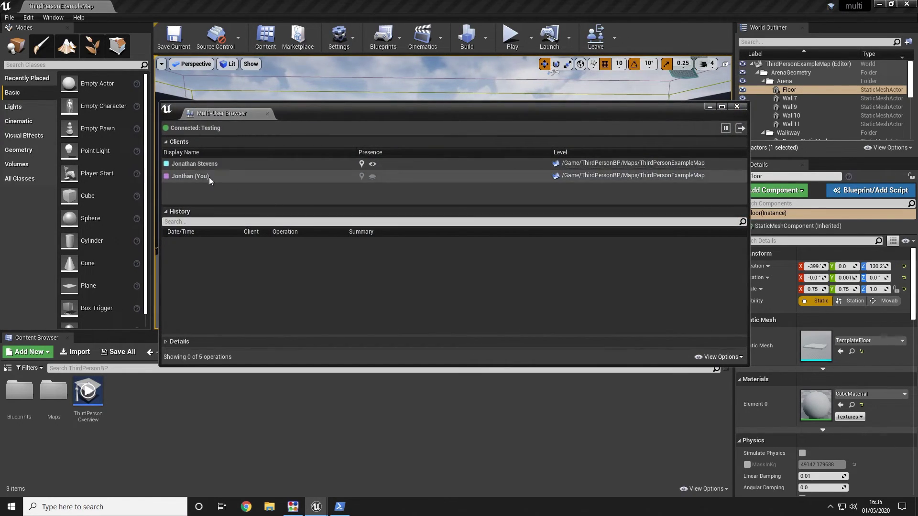
pyautogui.moveTo(201, 165)
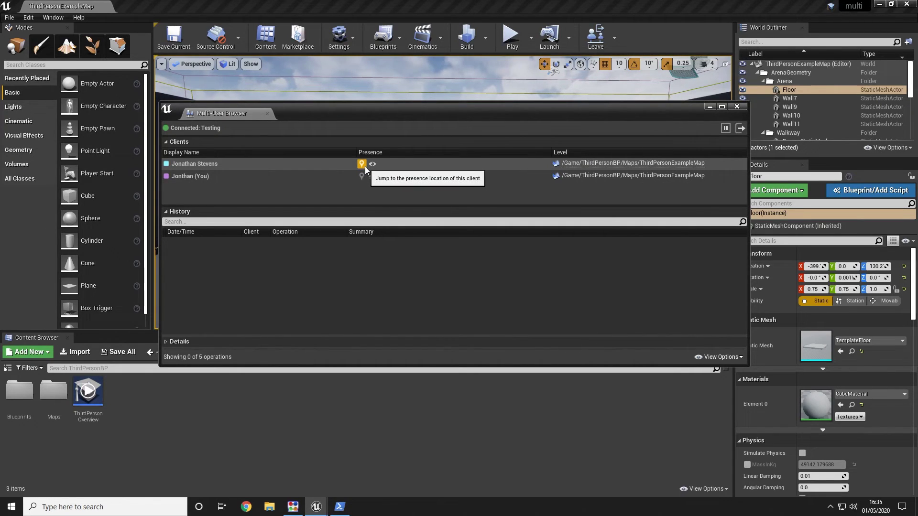
pyautogui.click(306, 342)
pyautogui.click(718, 352)
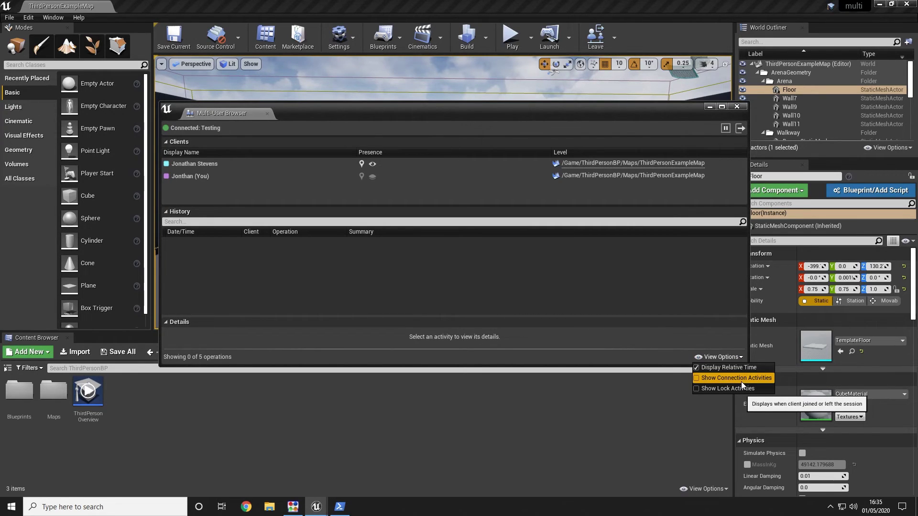
pyautogui.click(741, 381)
pyautogui.click(714, 355)
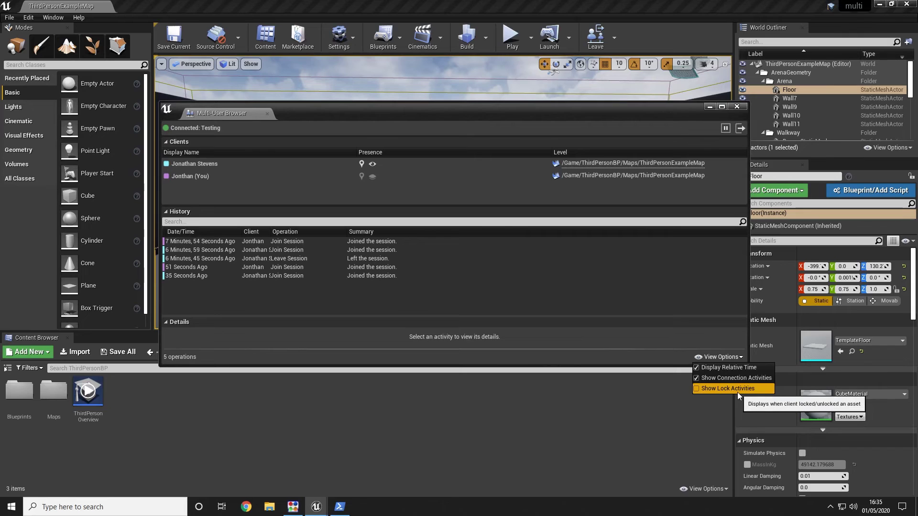
pyautogui.click(720, 358)
pyautogui.click(720, 357)
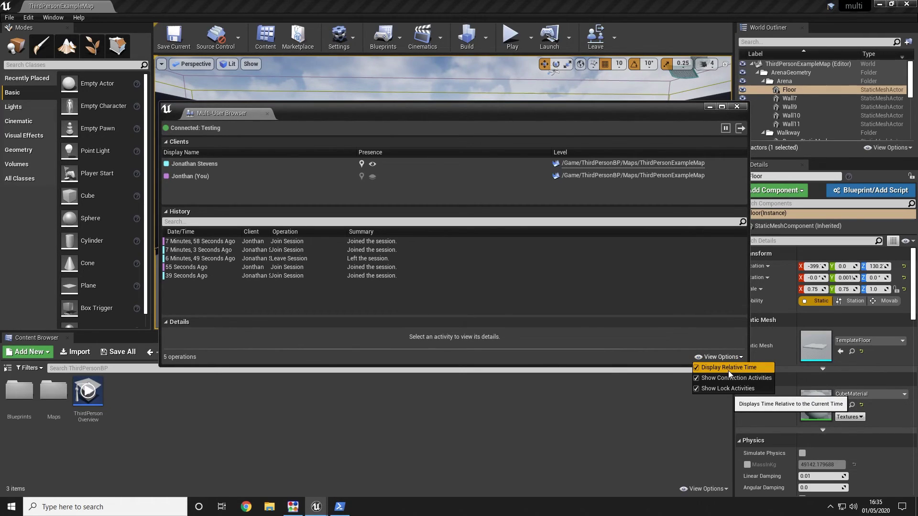
pyautogui.click(345, 290)
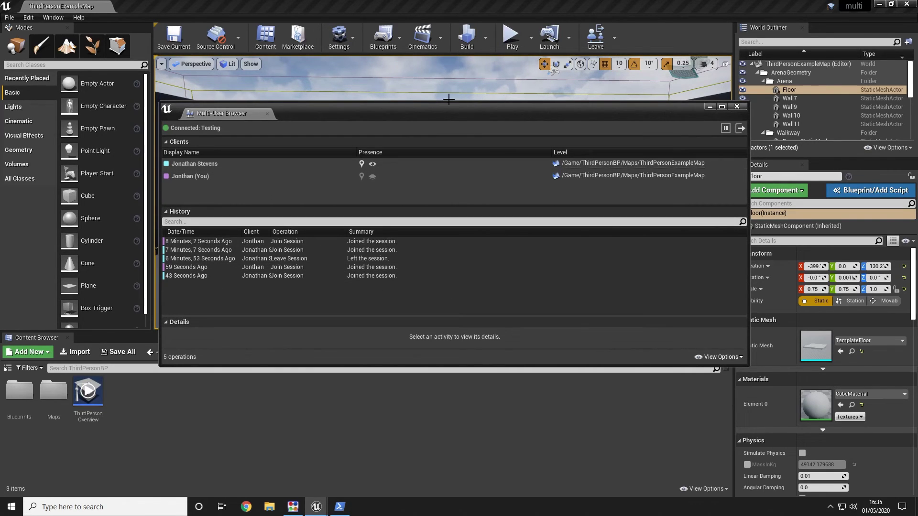
pyautogui.click(710, 106)
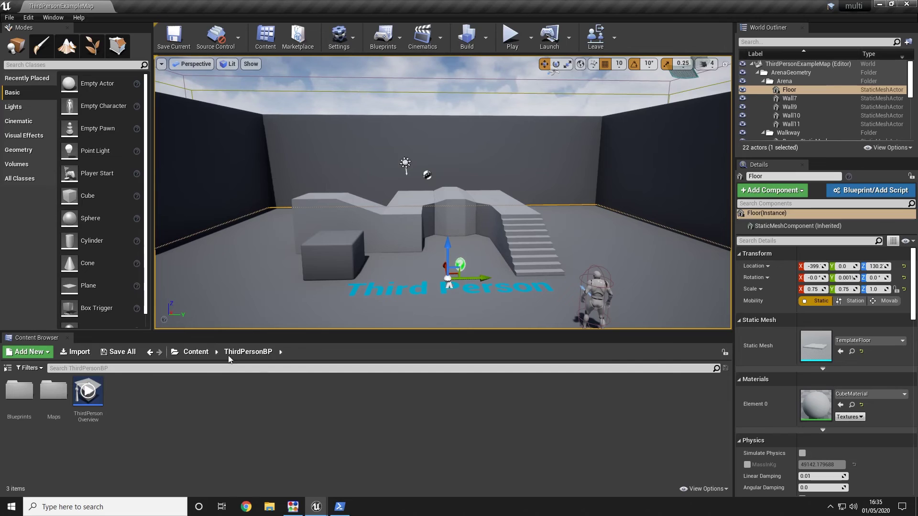